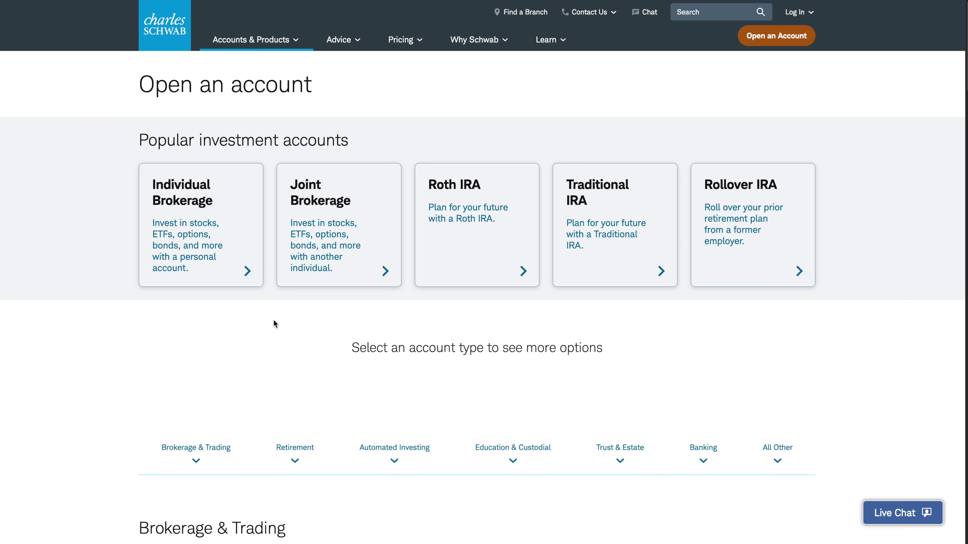
Look through the account types offered for opening, from popular investment accounts to Education & Custodial, Banking and All Other
{"action": "scroll", "coordinate": [274, 321], "scroll_direction": "down", "scroll_amount": 20}
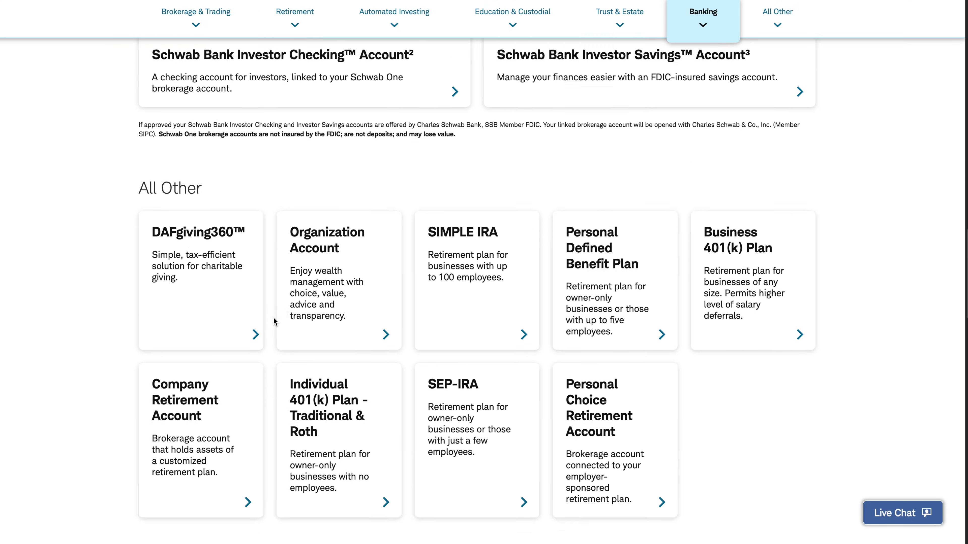
{"action": "scroll", "coordinate": [273, 321], "scroll_direction": "up", "scroll_amount": 20}
{"action": "scroll", "coordinate": [273, 317], "scroll_direction": "up", "scroll_amount": 5}
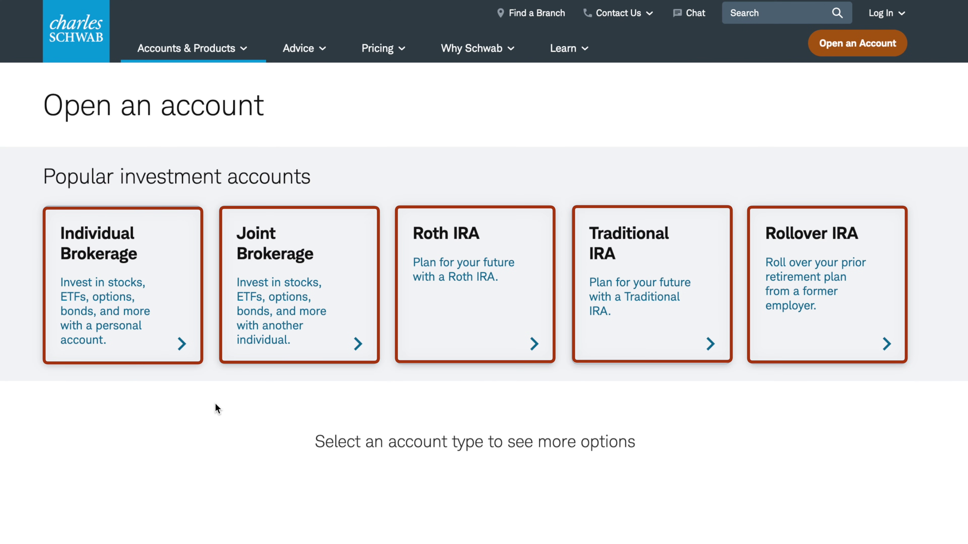
{"action": "scroll", "coordinate": [216, 404], "scroll_direction": "down", "scroll_amount": 10}
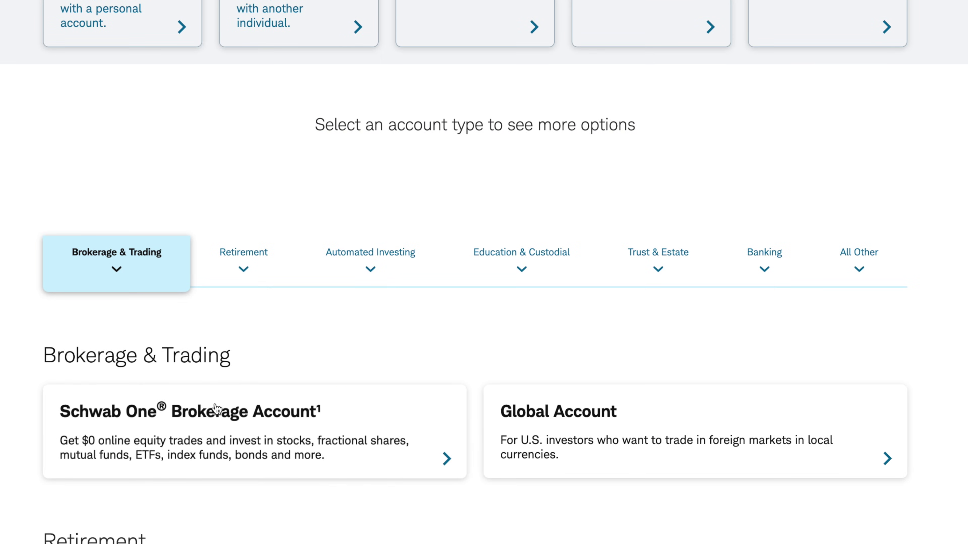
{"action": "scroll", "coordinate": [215, 403], "scroll_direction": "down", "scroll_amount": 15}
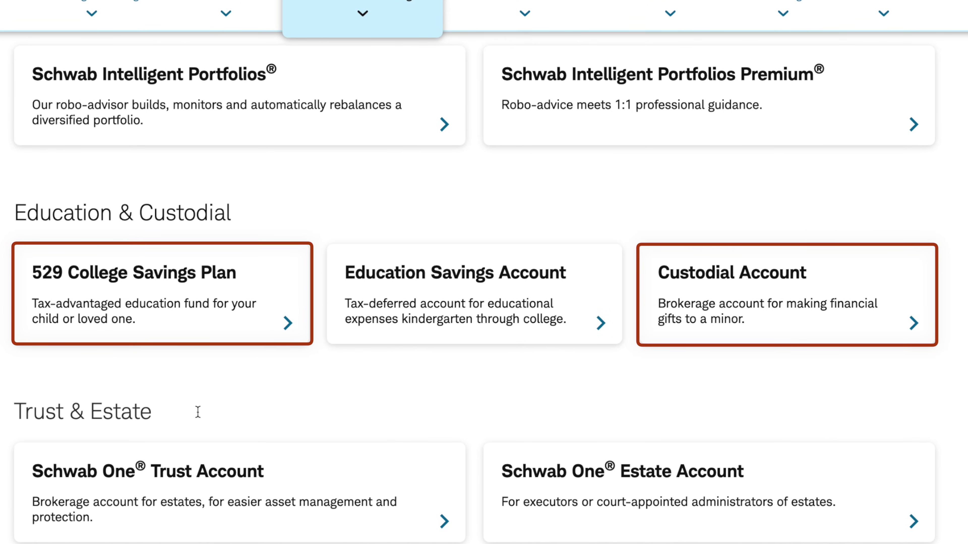
{"action": "scroll", "coordinate": [198, 412], "scroll_direction": "up", "scroll_amount": 5}
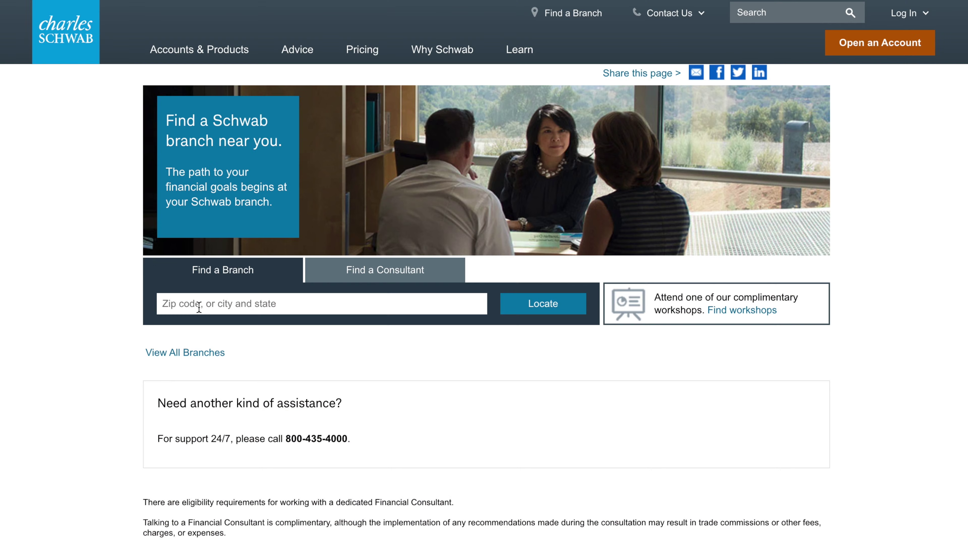
Search for Schwab branches in texas and switch the locator to finding a consultant
{"action": "left_click", "coordinate": [199, 308]}
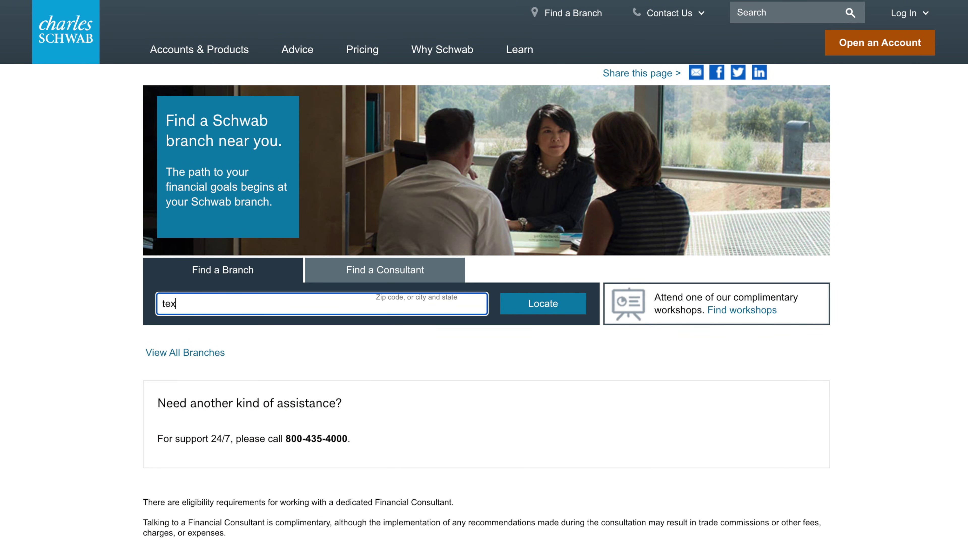
{"action": "left_click", "coordinate": [505, 314]}
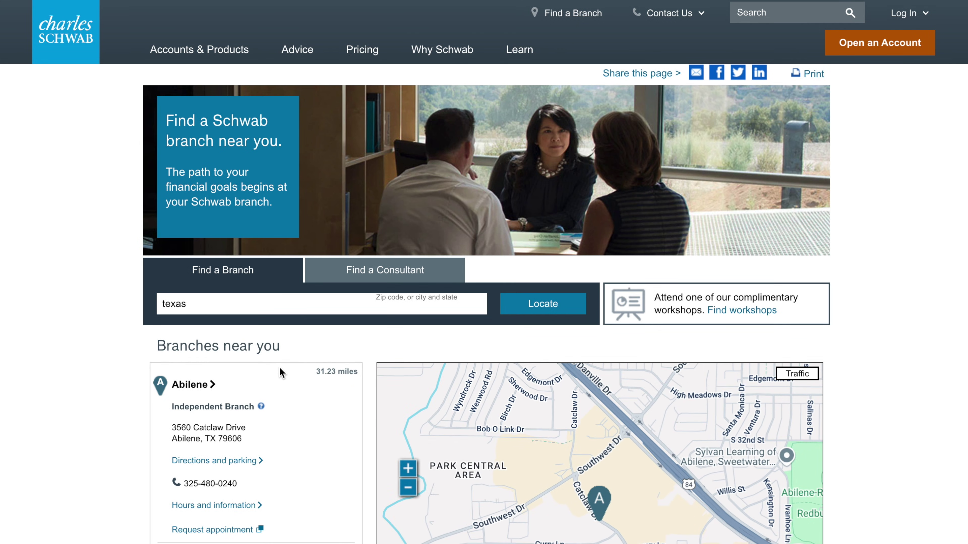
{"action": "left_click", "coordinate": [355, 281]}
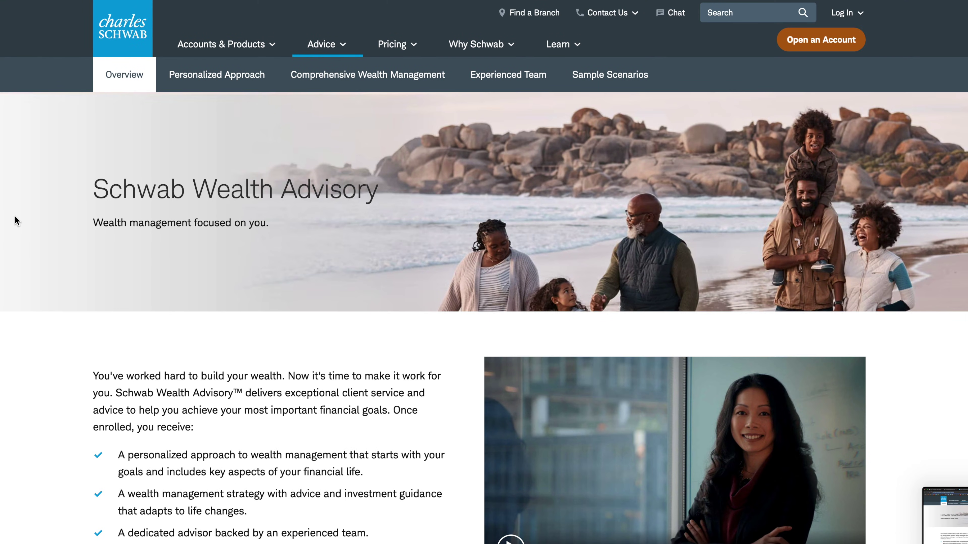
Read through the Schwab Wealth Advisory overview page
{"action": "scroll", "coordinate": [16, 221], "scroll_direction": "down", "scroll_amount": 20}
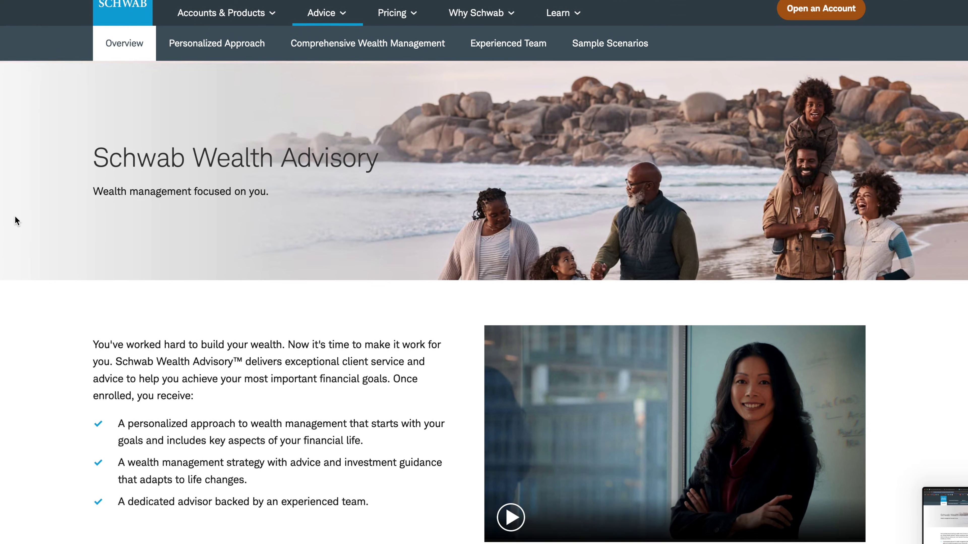
{"action": "scroll", "coordinate": [16, 221], "scroll_direction": "down", "scroll_amount": 12}
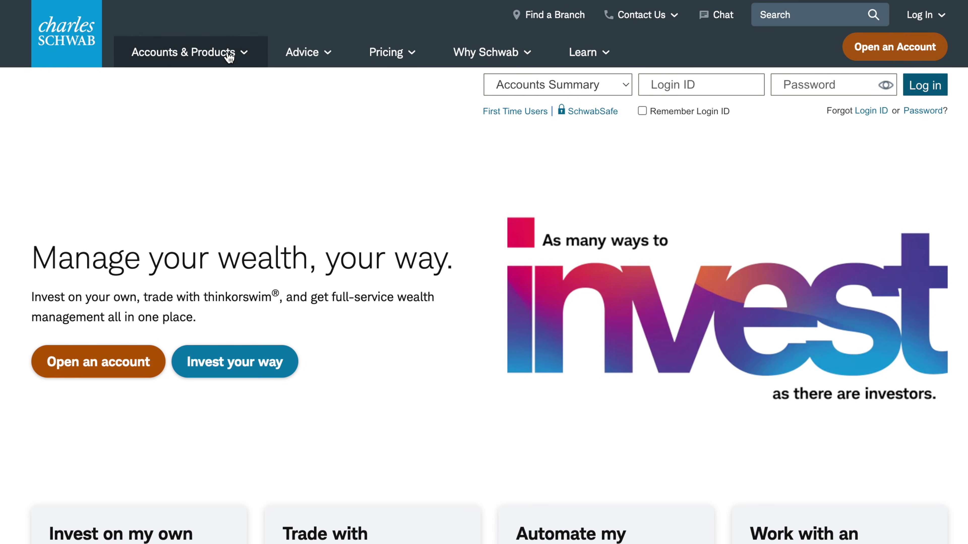
Start an Individual Brokerage account application and review the fields of its personal information form
{"action": "left_click", "coordinate": [229, 57]}
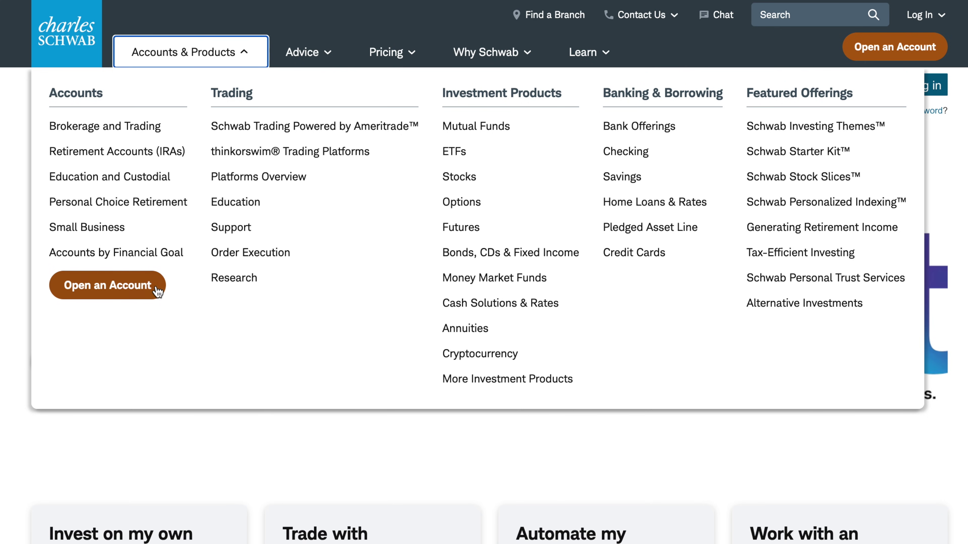
{"action": "key", "text": "Escape"}
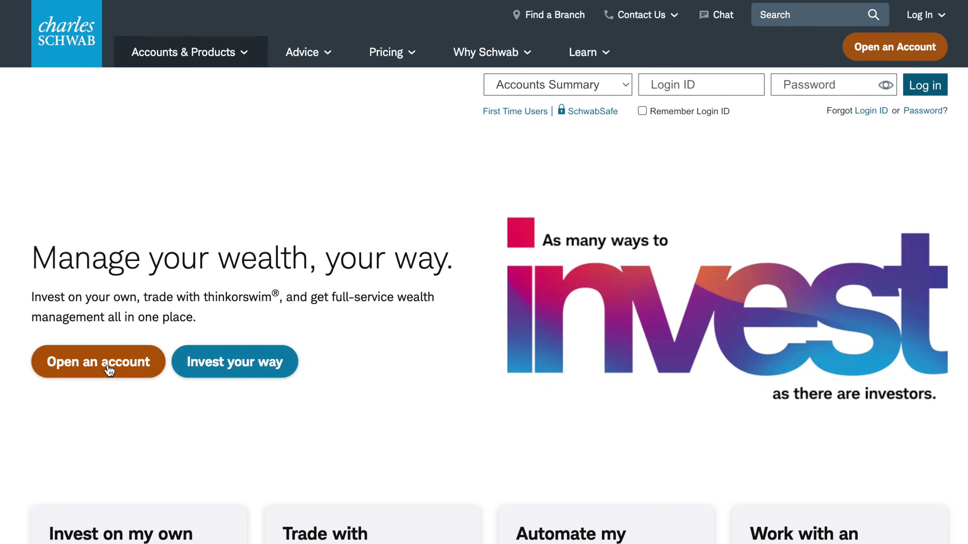
{"action": "left_click", "coordinate": [907, 50]}
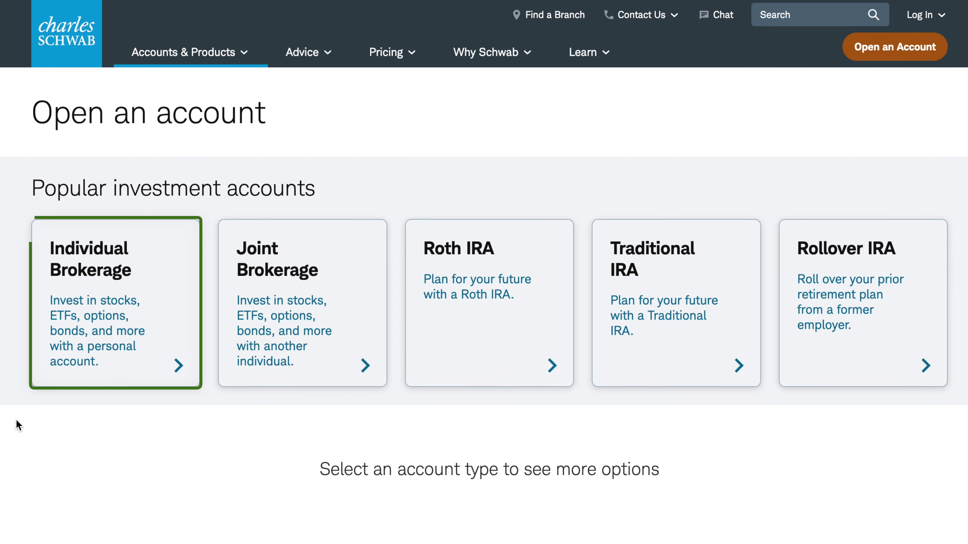
{"action": "left_click", "coordinate": [119, 271]}
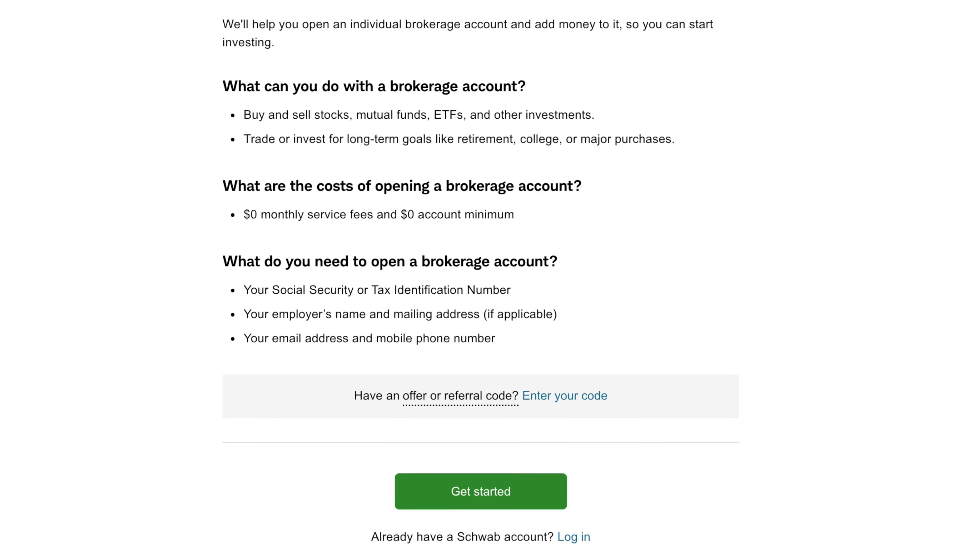
{"action": "left_click", "coordinate": [432, 422]}
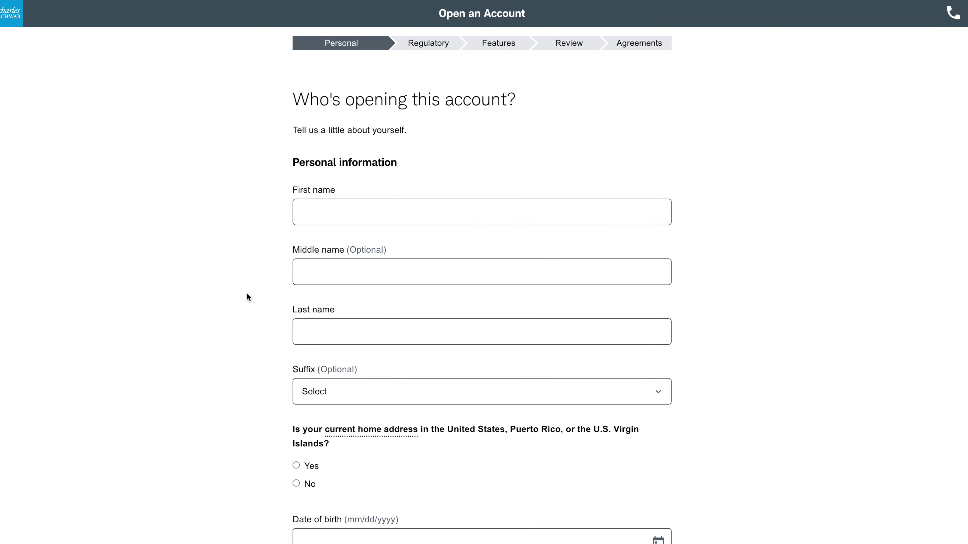
{"action": "scroll", "coordinate": [245, 298], "scroll_direction": "down", "scroll_amount": 7}
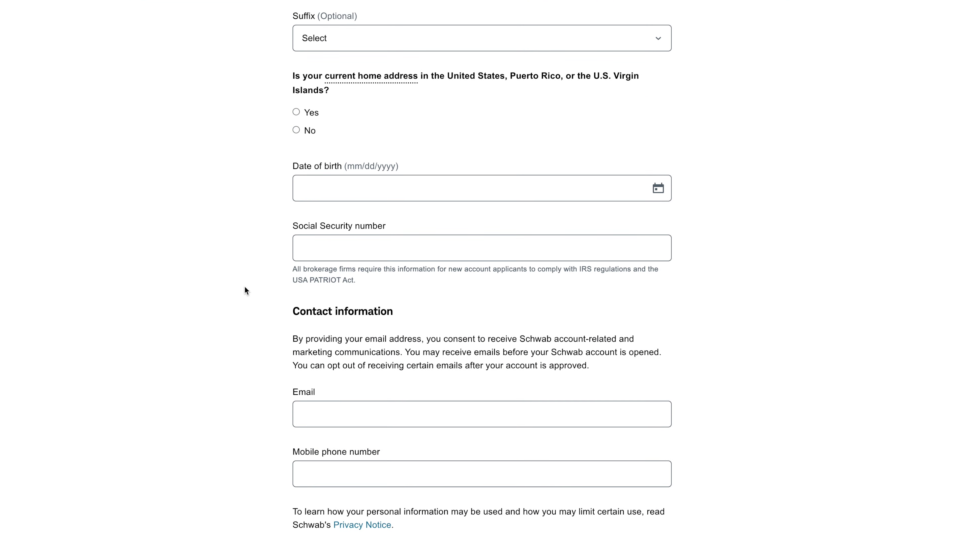
{"action": "scroll", "coordinate": [246, 291], "scroll_direction": "down", "scroll_amount": 2}
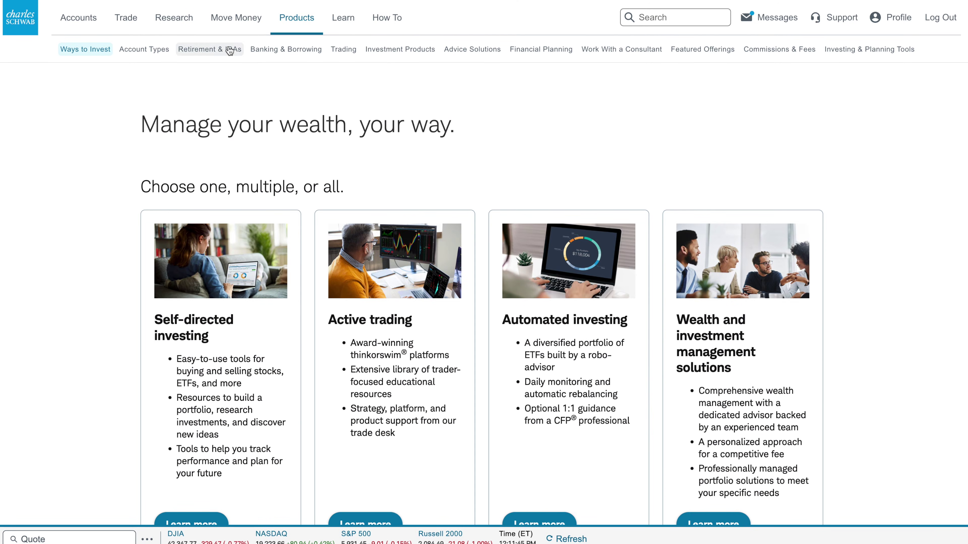
Review the ways to move money on the Transfers & Payments page and open Online Transfers
{"action": "left_click", "coordinate": [232, 21]}
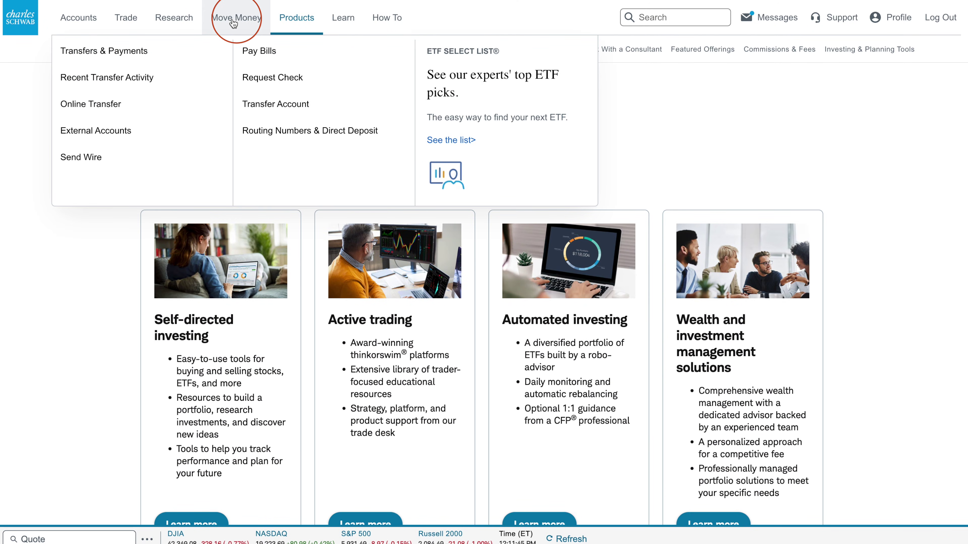
{"action": "left_click", "coordinate": [196, 54]}
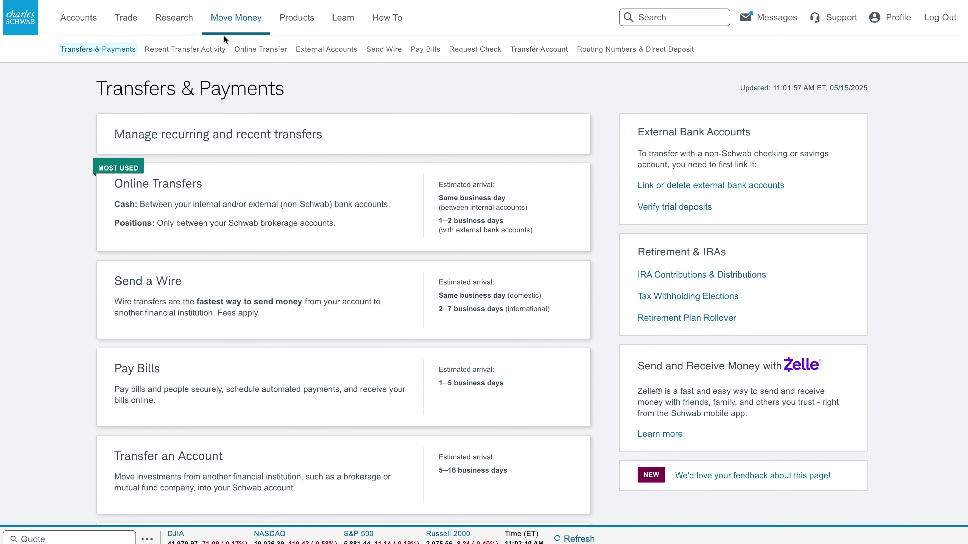
{"action": "scroll", "coordinate": [90, 235], "scroll_direction": "down", "scroll_amount": 4}
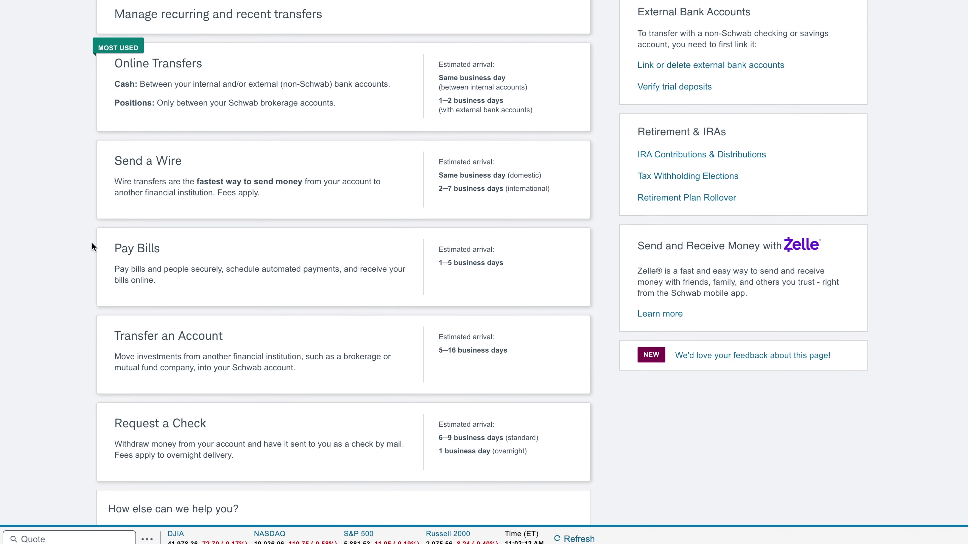
{"action": "scroll", "coordinate": [96, 257], "scroll_direction": "down", "scroll_amount": 2}
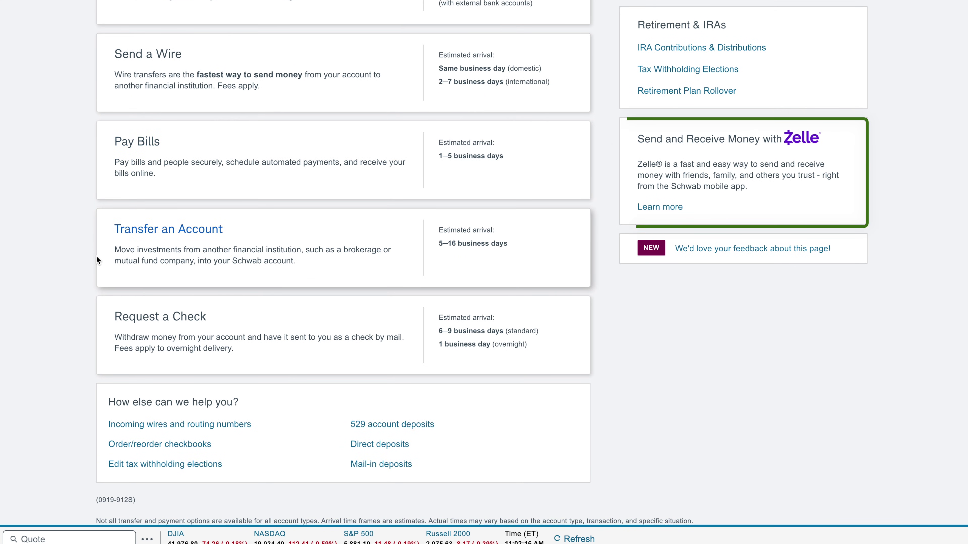
{"action": "scroll", "coordinate": [97, 259], "scroll_direction": "up", "scroll_amount": 4}
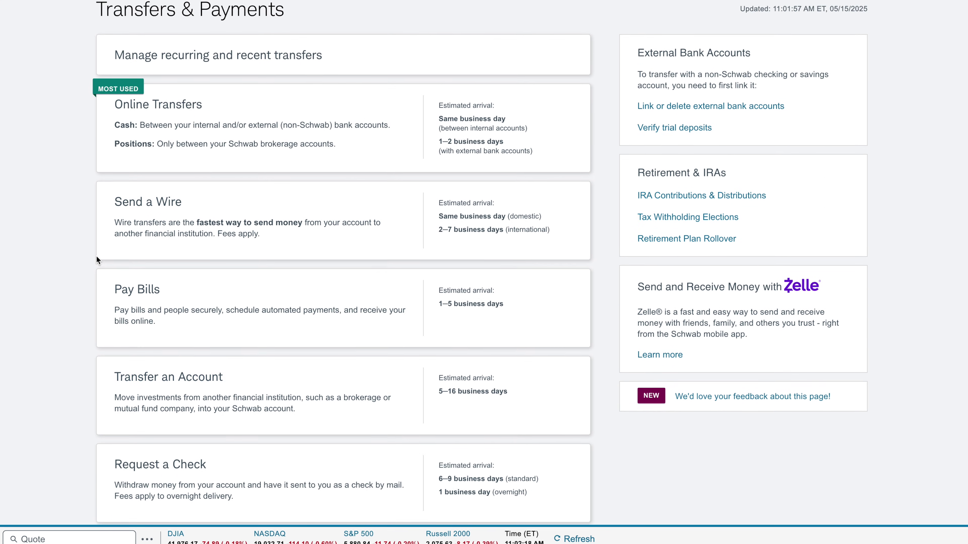
{"action": "scroll", "coordinate": [96, 260], "scroll_direction": "up", "scroll_amount": 2}
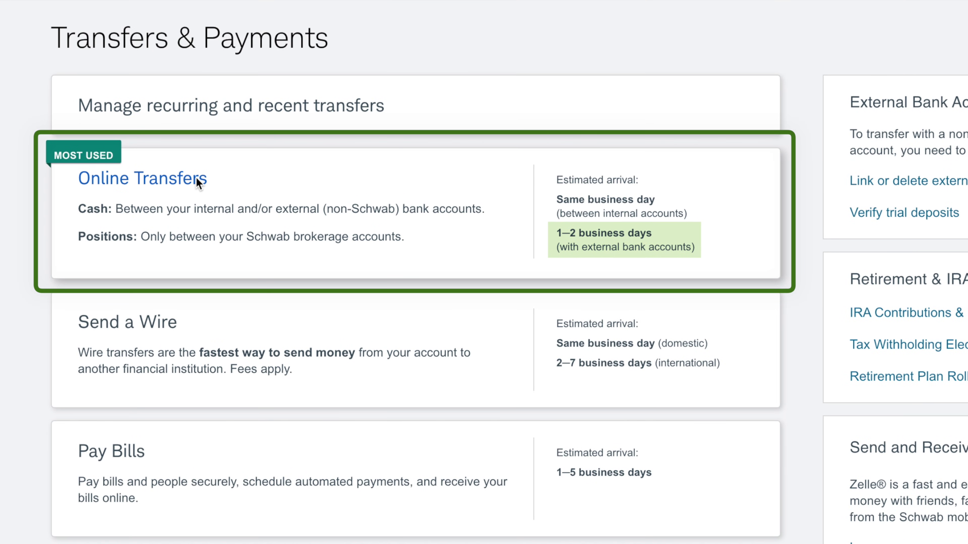
{"action": "left_click", "coordinate": [198, 180]}
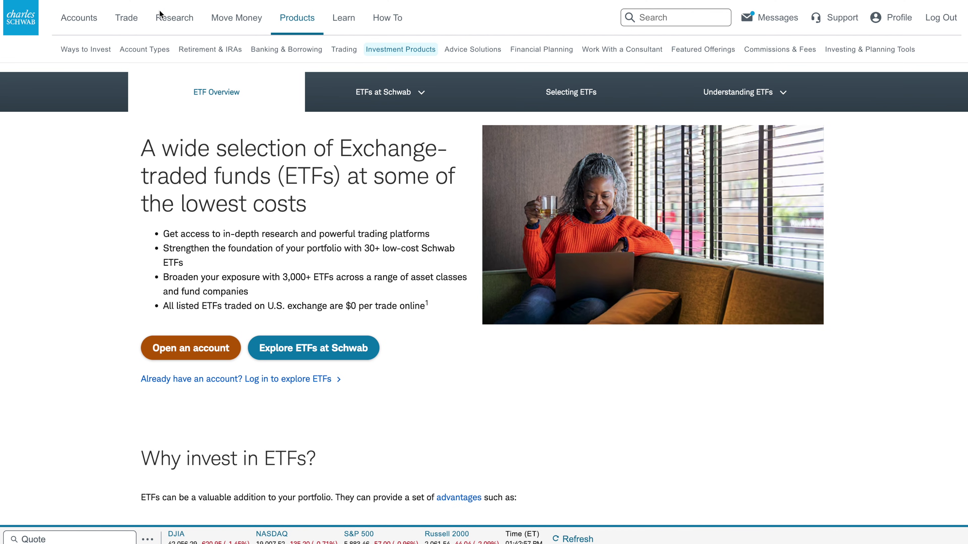
Go to the stock research tools, switch to the ETF tools and open the Schwab ETFs list
{"action": "left_click", "coordinate": [164, 18]}
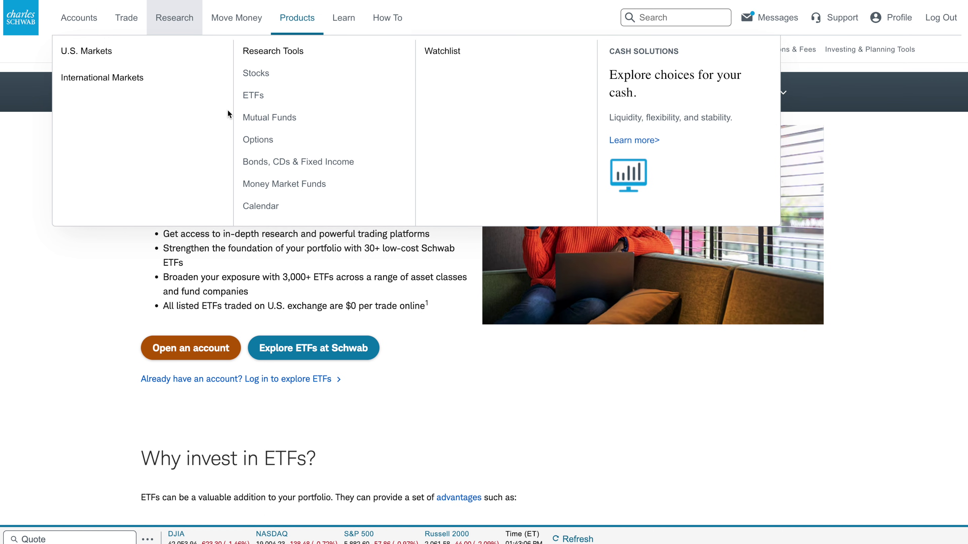
{"action": "left_click", "coordinate": [273, 74]}
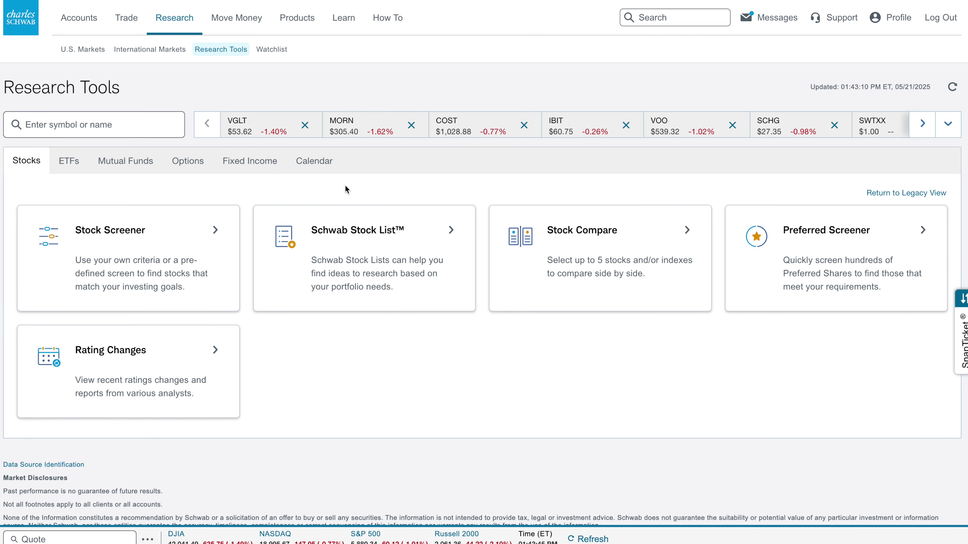
{"action": "left_click", "coordinate": [73, 166]}
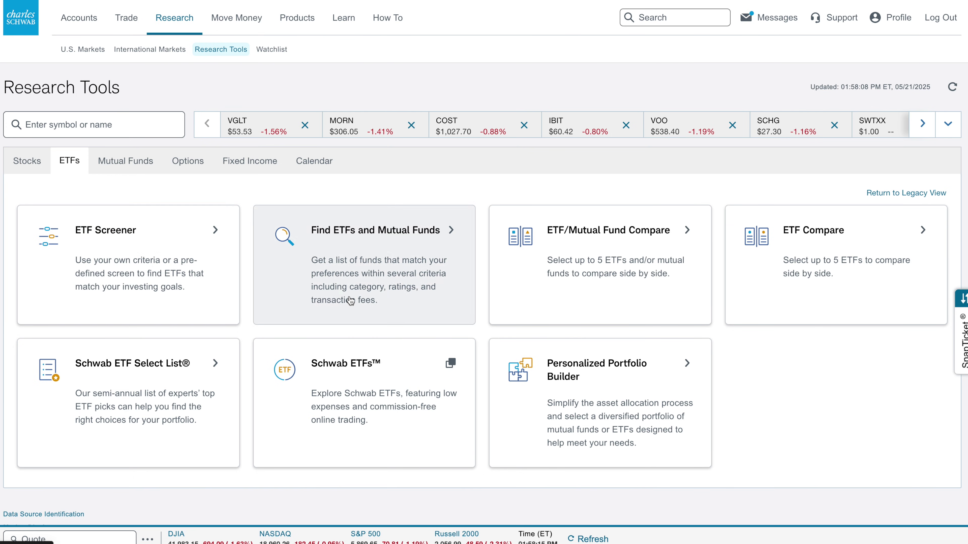
{"action": "left_click", "coordinate": [113, 216]}
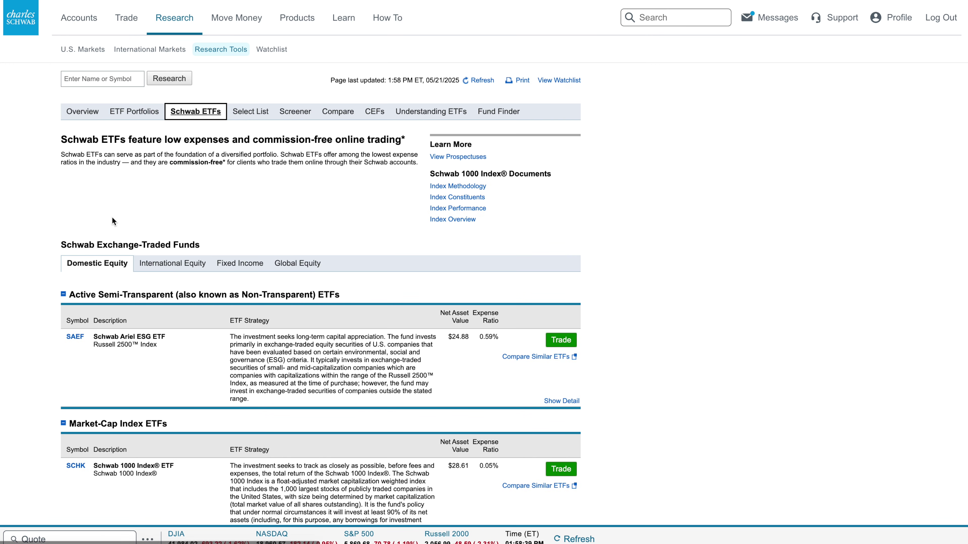
Find the Schwab U.S. Large-Cap Growth ETF (SCHG) among the domestic equity ETFs and examine its summary page
{"action": "scroll", "coordinate": [33, 239], "scroll_direction": "down", "scroll_amount": 10}
{"action": "scroll", "coordinate": [32, 238], "scroll_direction": "down", "scroll_amount": 10}
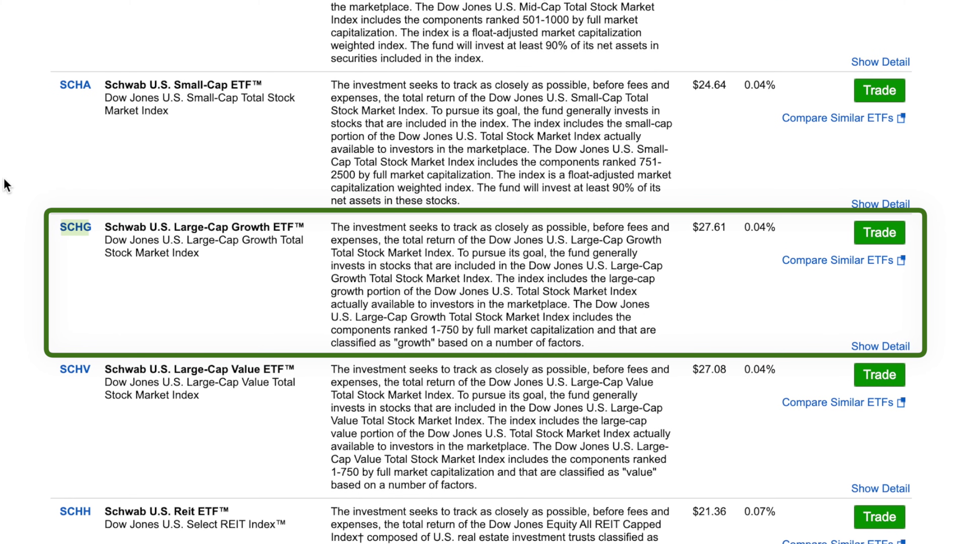
{"action": "left_click", "coordinate": [76, 229]}
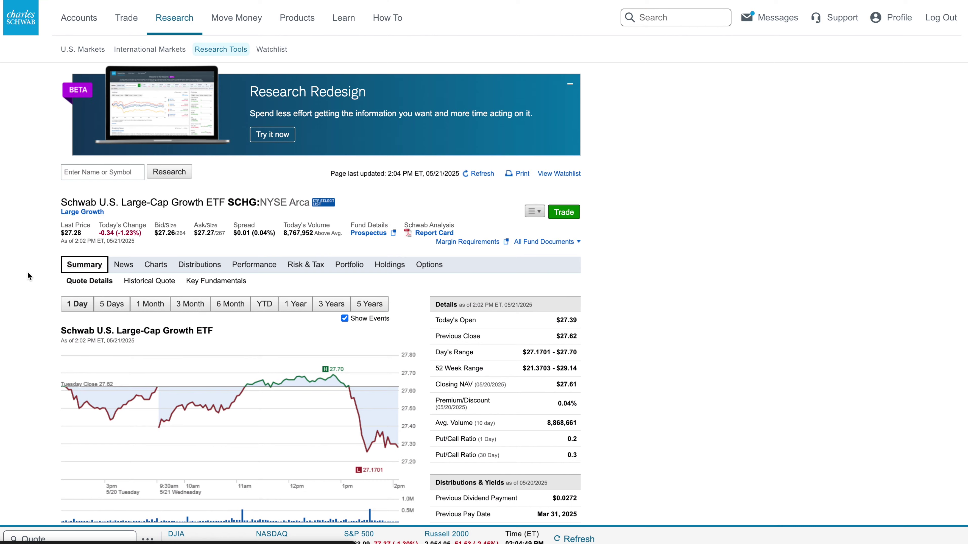
{"action": "scroll", "coordinate": [27, 272], "scroll_direction": "down", "scroll_amount": 10}
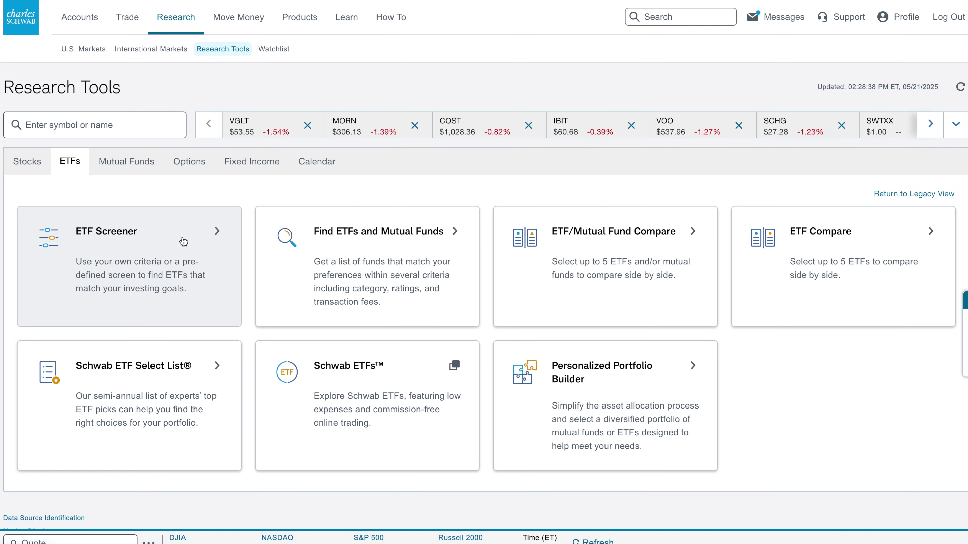
Open the ETF Screener and filter by the basic criterion Net Expense Ratio with the < 0.25% range
{"action": "left_click", "coordinate": [182, 236]}
{"action": "scroll", "coordinate": [9, 212], "scroll_direction": "down", "scroll_amount": 2}
{"action": "scroll", "coordinate": [10, 212], "scroll_direction": "down", "scroll_amount": 2}
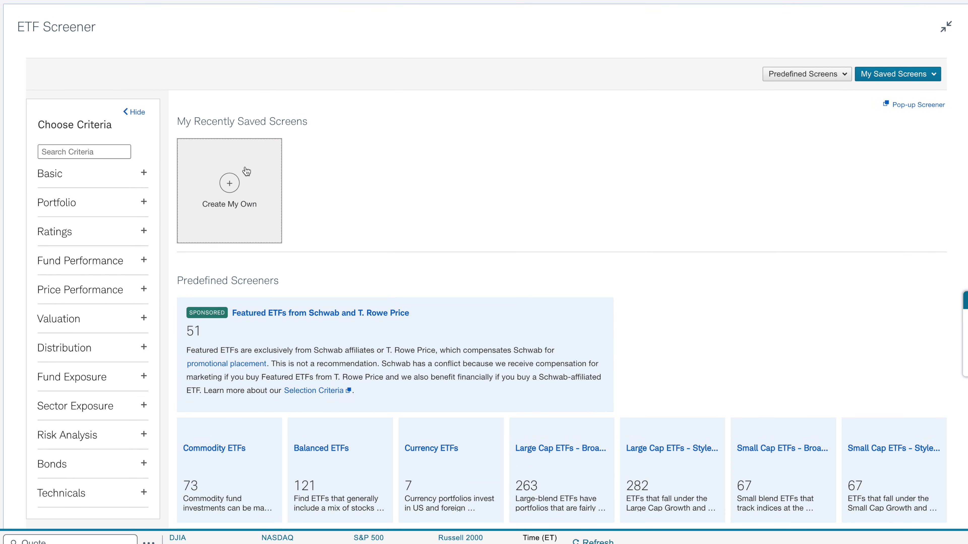
{"action": "left_click", "coordinate": [113, 174]}
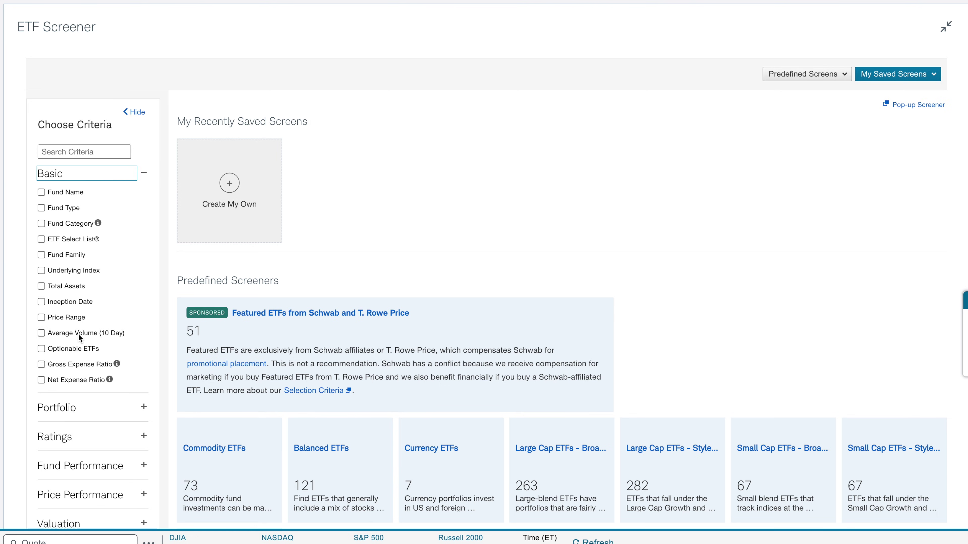
{"action": "left_click", "coordinate": [67, 379]}
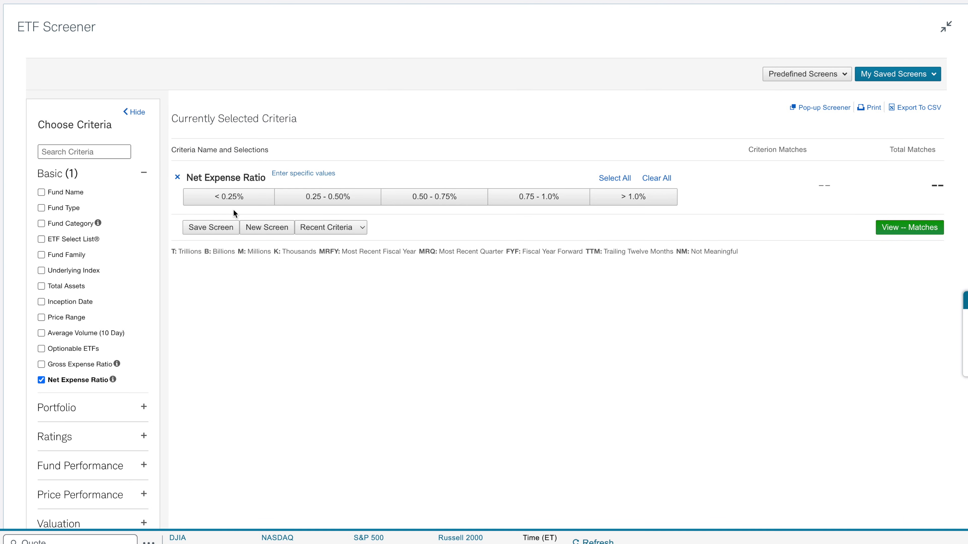
{"action": "left_click", "coordinate": [247, 201]}
{"action": "left_click", "coordinate": [113, 179]}
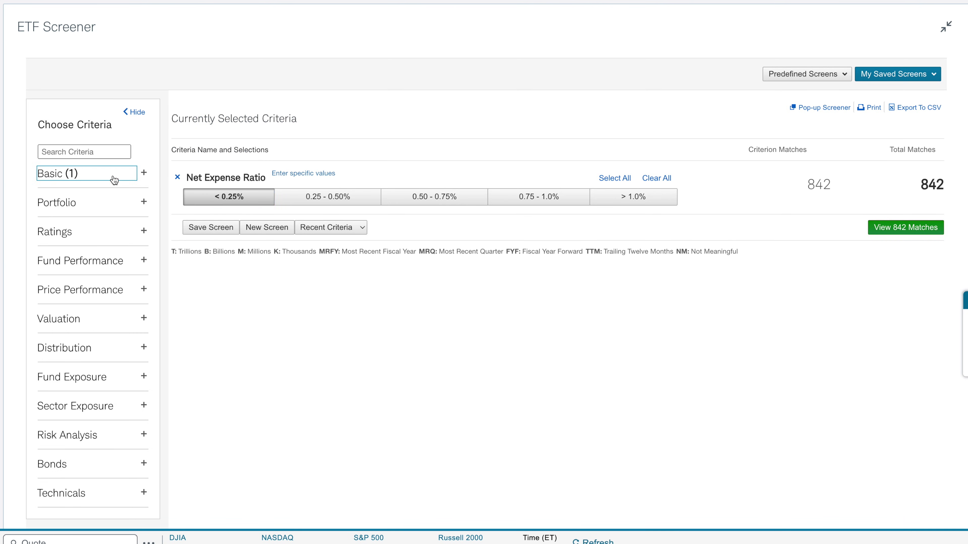
Add the Morningstar Overall rating criterion set to 5 Stars and look through the matching ETFs
{"action": "left_click", "coordinate": [102, 232]}
{"action": "left_click", "coordinate": [87, 272]}
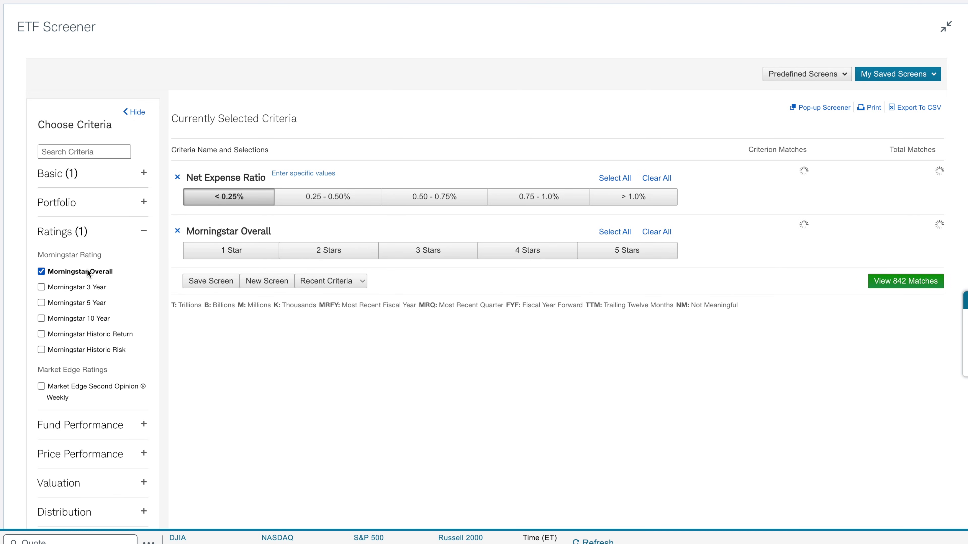
{"action": "left_click", "coordinate": [610, 251]}
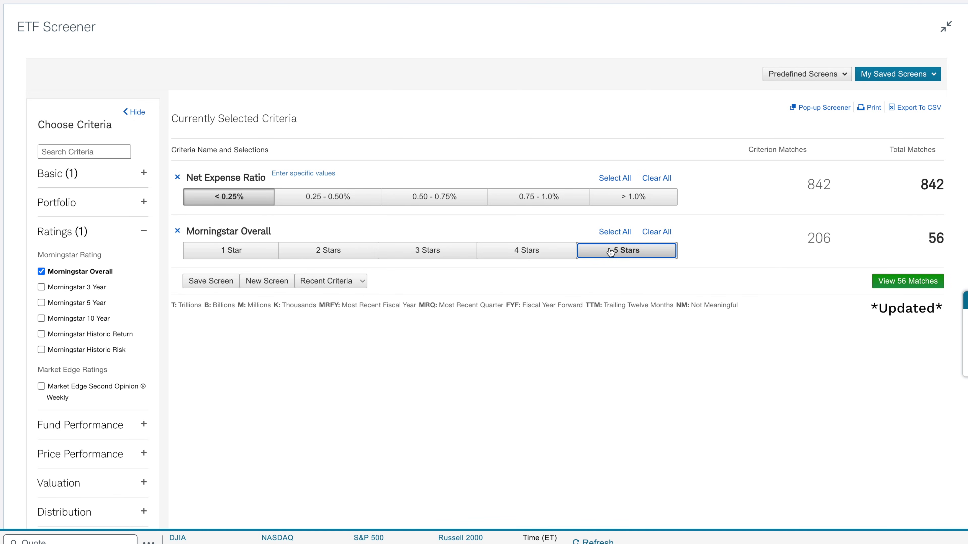
{"action": "left_click", "coordinate": [907, 289]}
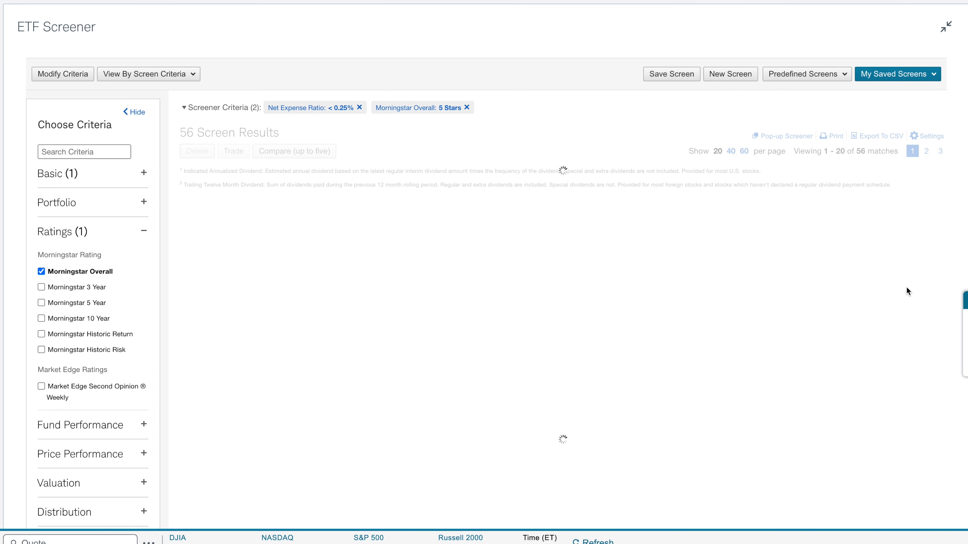
{"action": "scroll", "coordinate": [598, 208], "scroll_direction": "down", "scroll_amount": 4}
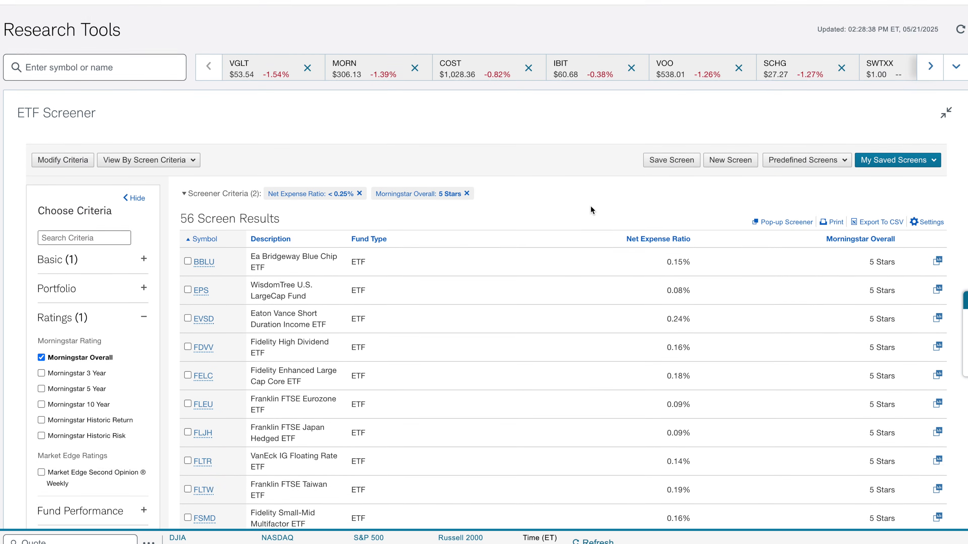
{"action": "scroll", "coordinate": [589, 200], "scroll_direction": "down", "scroll_amount": 6}
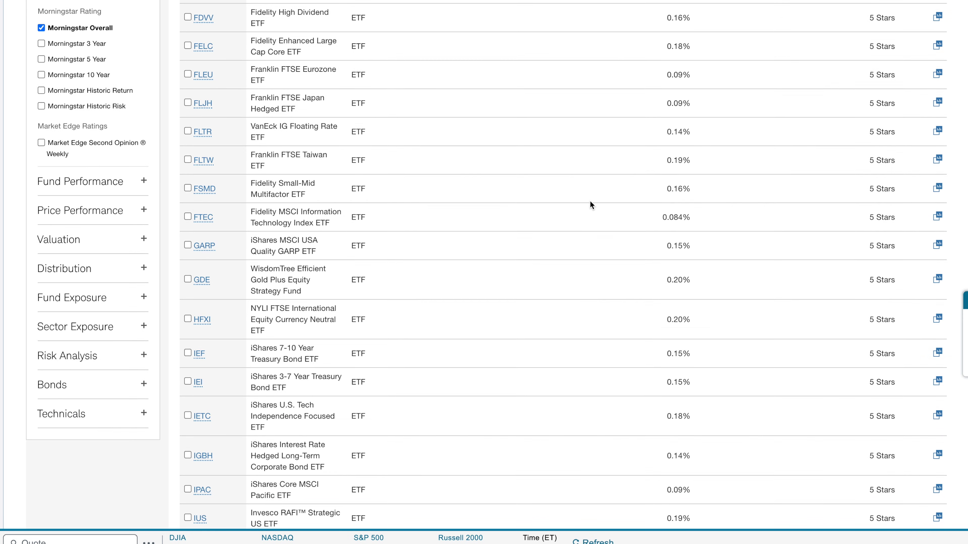
{"action": "scroll", "coordinate": [590, 203], "scroll_direction": "up", "scroll_amount": 6}
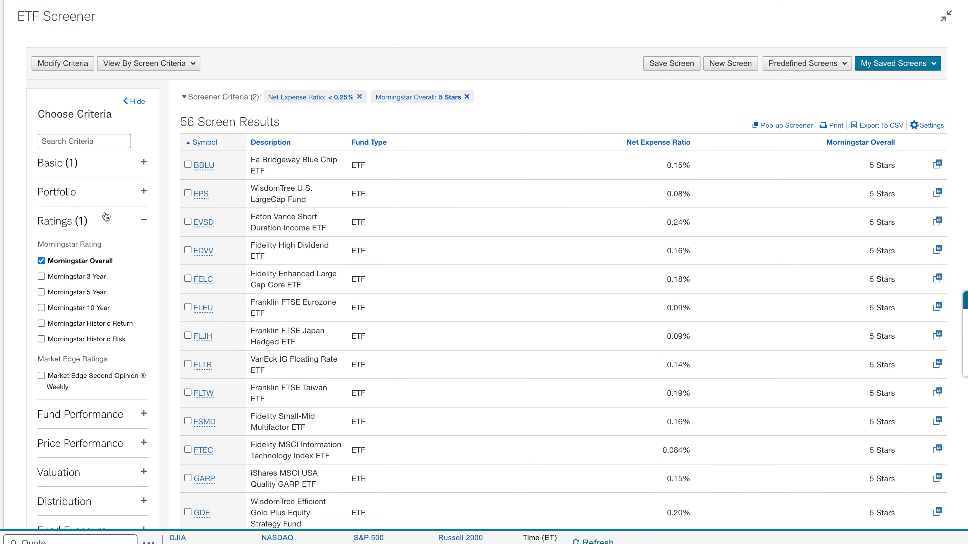
Add the 5 Year Price Change as a results column without choosing a range
{"action": "scroll", "coordinate": [110, 210], "scroll_direction": "down", "scroll_amount": 4}
{"action": "left_click", "coordinate": [115, 278]}
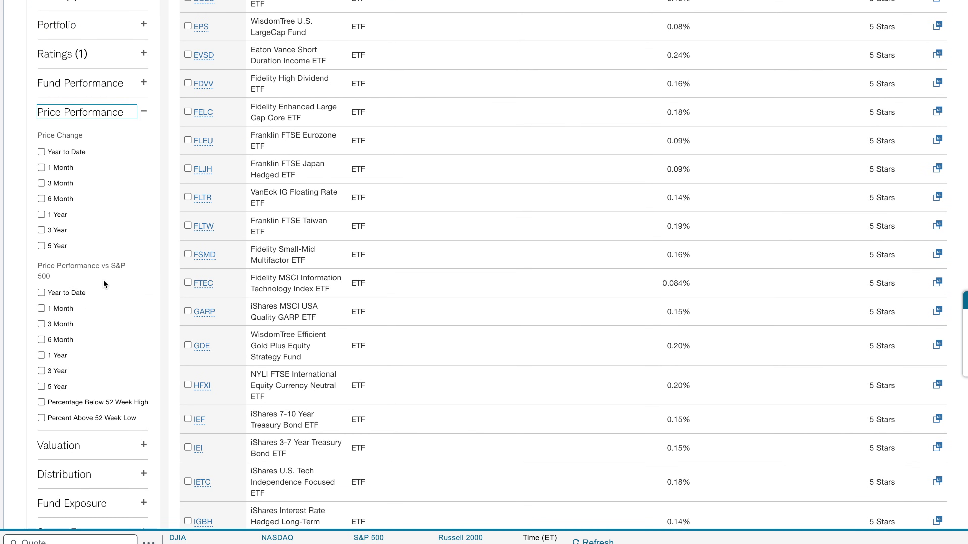
{"action": "left_click", "coordinate": [42, 245]}
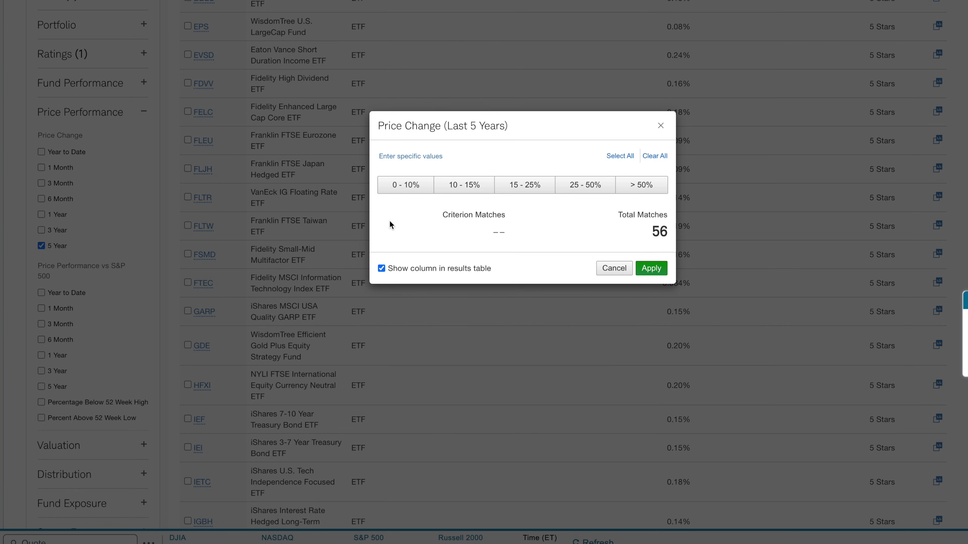
{"action": "left_click", "coordinate": [650, 268]}
Add Distribution Yield as a results column without choosing a range and view the screened ETFs
{"action": "scroll", "coordinate": [77, 279], "scroll_direction": "down", "scroll_amount": 2}
{"action": "left_click", "coordinate": [108, 336]}
{"action": "scroll", "coordinate": [108, 323], "scroll_direction": "up", "scroll_amount": 4}
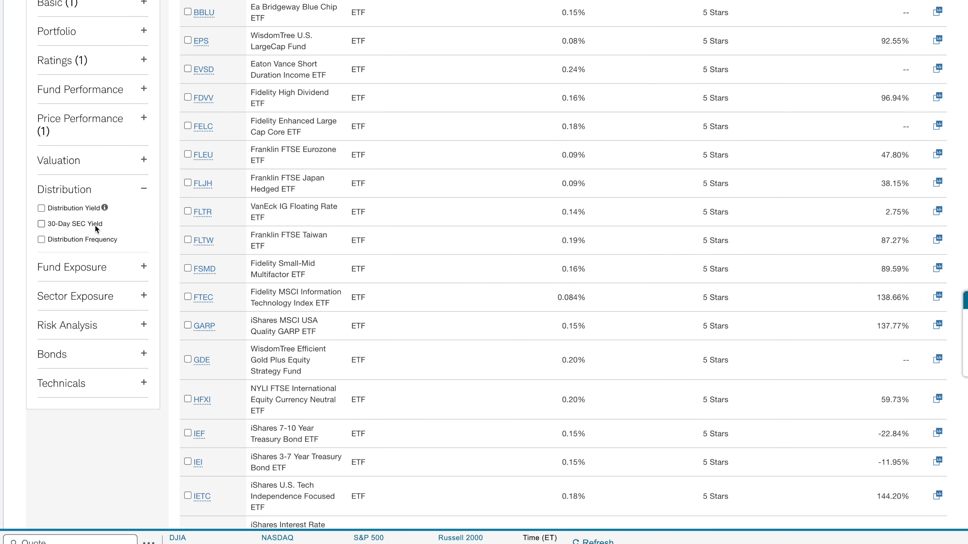
{"action": "left_click", "coordinate": [41, 209]}
{"action": "left_click", "coordinate": [651, 263]}
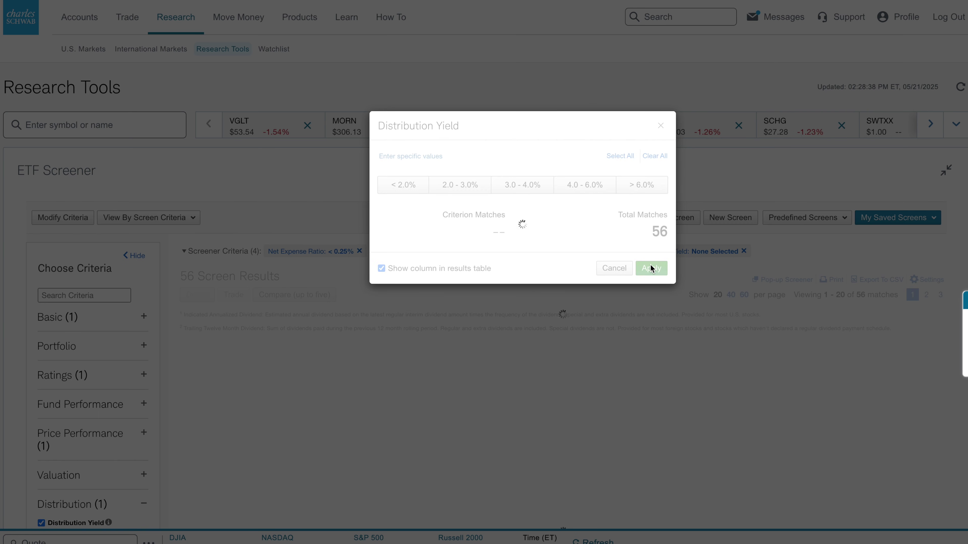
{"action": "scroll", "coordinate": [635, 246], "scroll_direction": "down", "scroll_amount": 3}
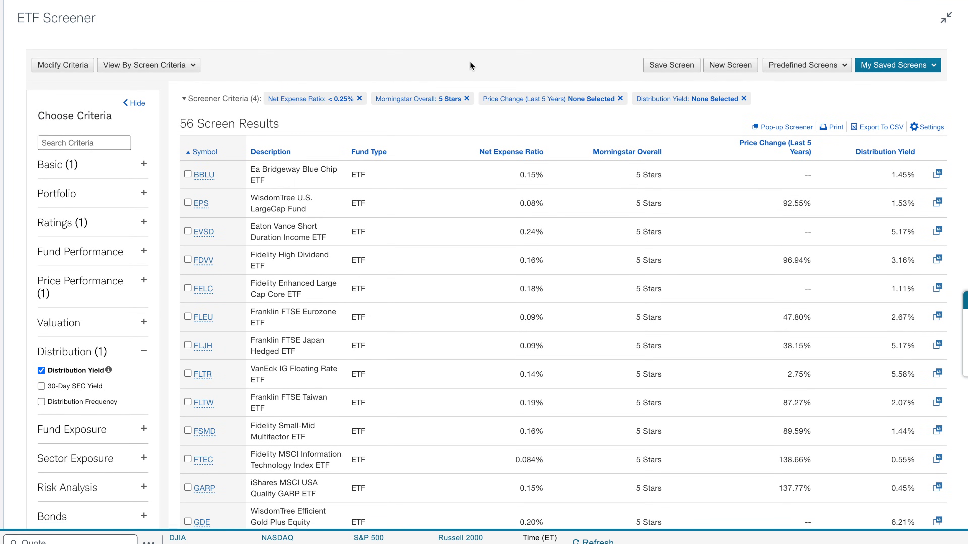
Save the ETF screen under a personal list name and open the list of saved screens
{"action": "left_click", "coordinate": [666, 66]}
{"action": "type", "text": "Danny's List"}
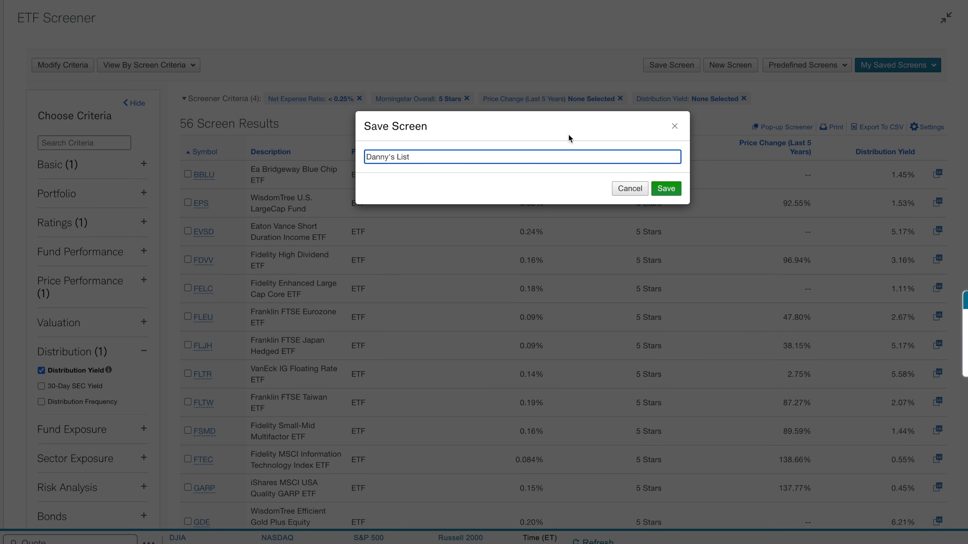
{"action": "left_click", "coordinate": [666, 188]}
{"action": "left_click", "coordinate": [897, 64]}
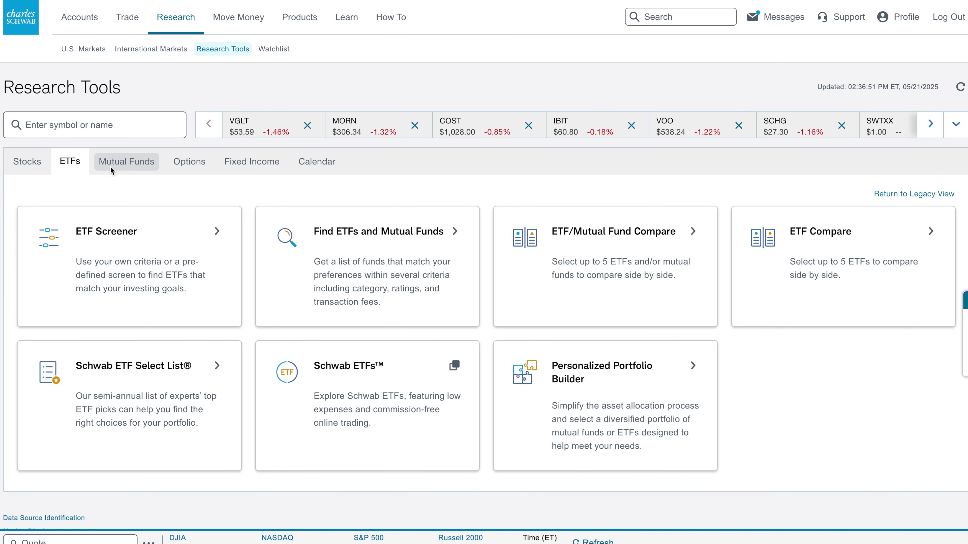
Look over the research tools offered for Mutual Funds, Options, Calendar and Fixed Income
{"action": "left_click", "coordinate": [110, 166]}
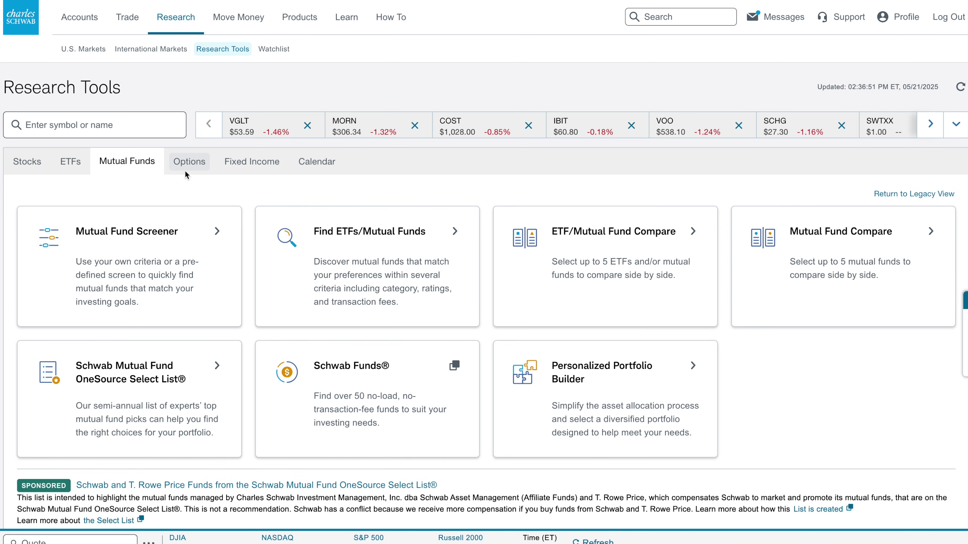
{"action": "left_click", "coordinate": [185, 173]}
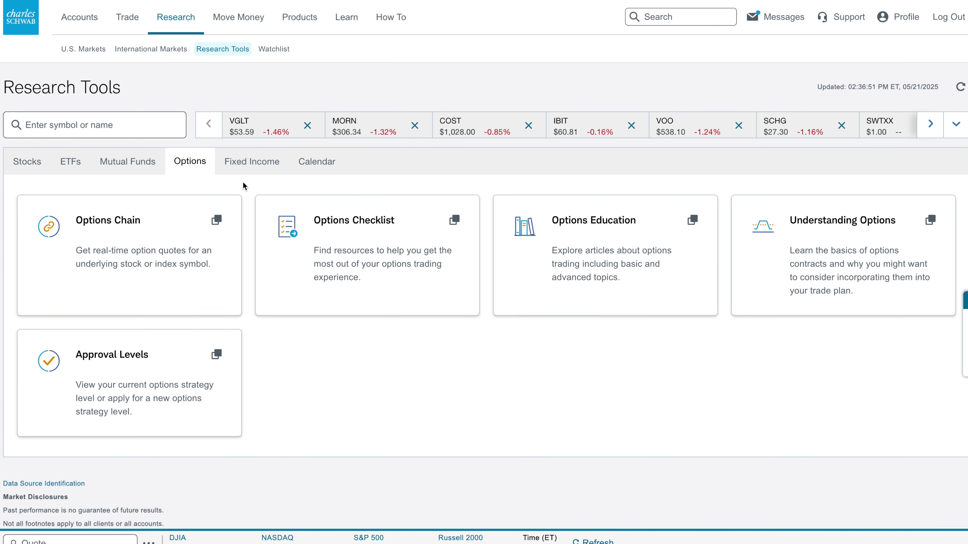
{"action": "left_click", "coordinate": [302, 166]}
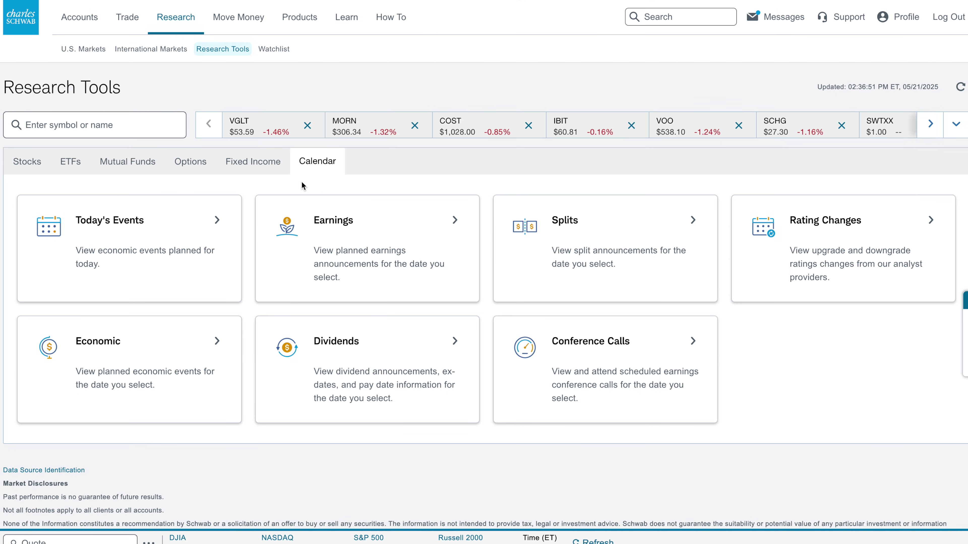
{"action": "left_click", "coordinate": [253, 164]}
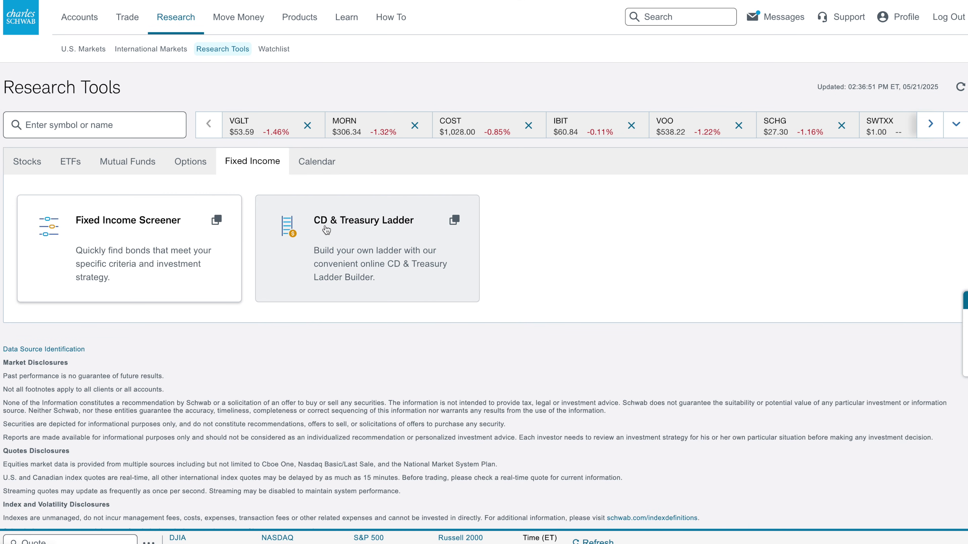
Open the Fixed Income Screener and review the CD and bond rates by maturity under Fixed Income Offerings
{"action": "left_click", "coordinate": [152, 224]}
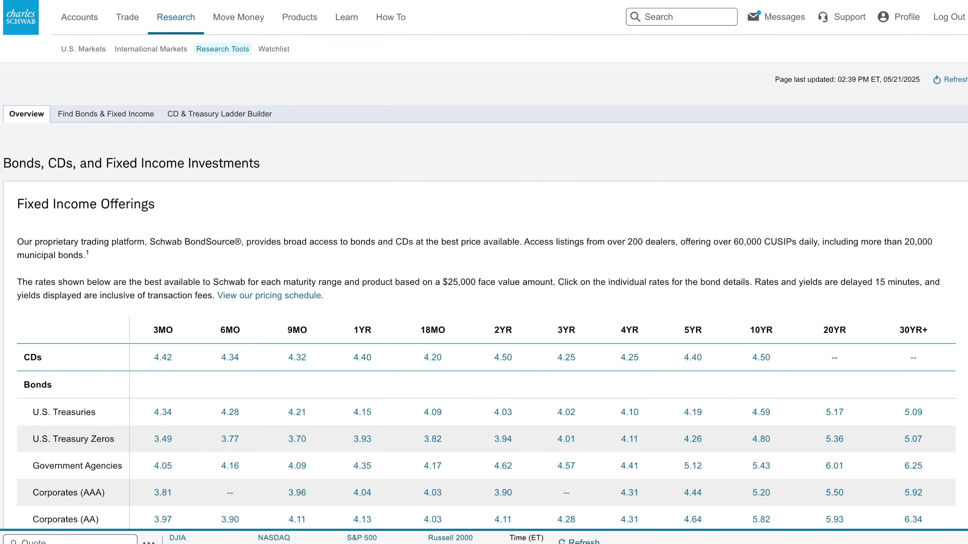
{"action": "scroll", "coordinate": [484, 267], "scroll_direction": "down", "scroll_amount": 5}
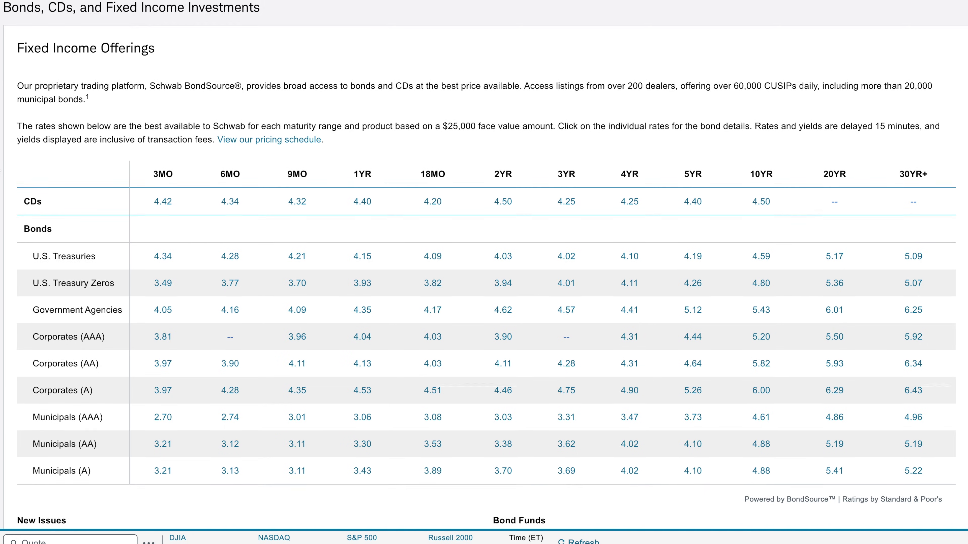
{"action": "scroll", "coordinate": [484, 267], "scroll_direction": "down", "scroll_amount": 4}
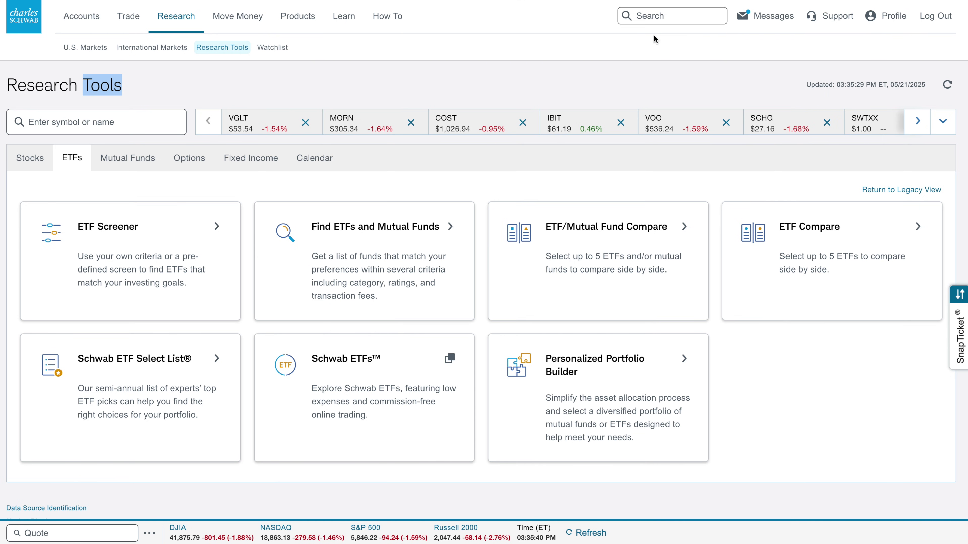
Search the site for schg, open the SCHG quote and examine its chart, Morningstar ratings, fund profile and portfolio details
{"action": "left_click", "coordinate": [657, 17]}
{"action": "type", "text": "sch"}
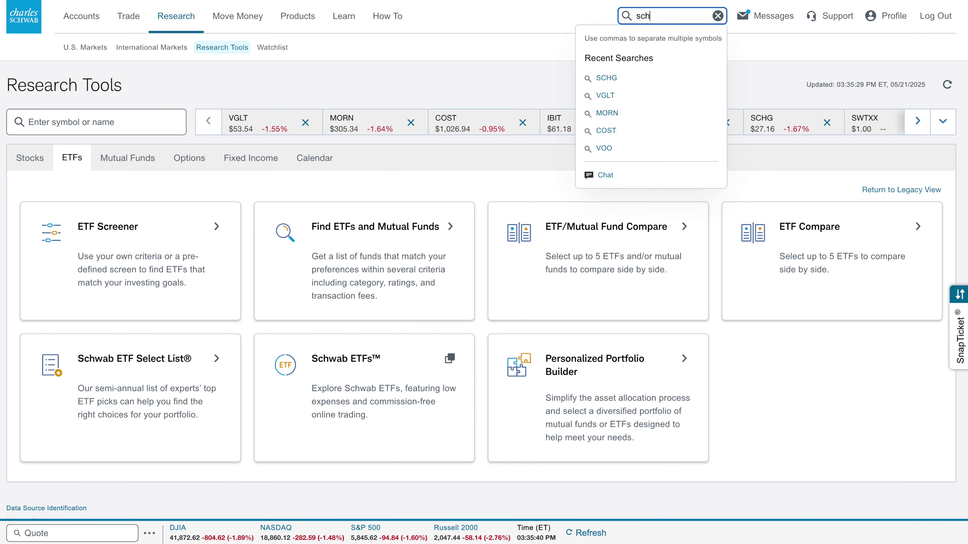
{"action": "type", "text": "g"}
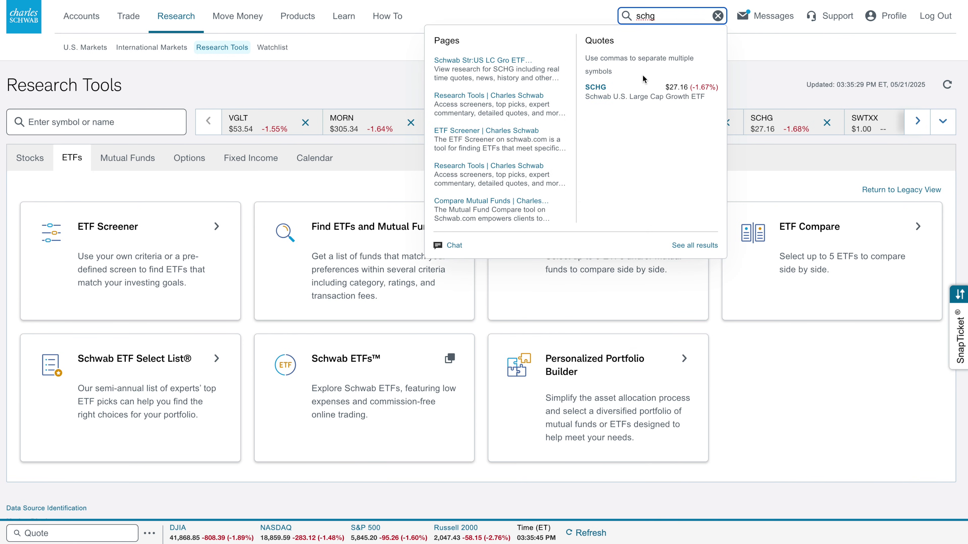
{"action": "left_click", "coordinate": [642, 84]}
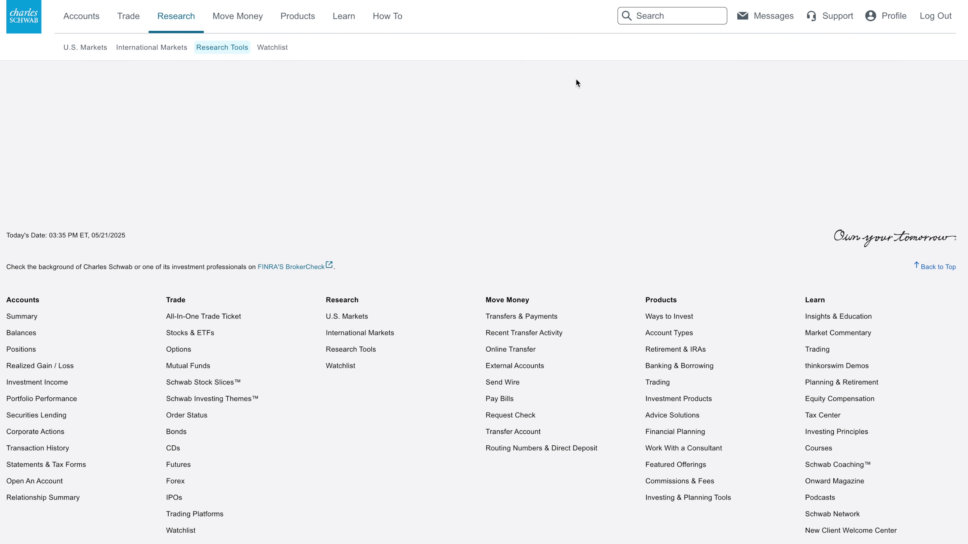
{"action": "scroll", "coordinate": [573, 156], "scroll_direction": "down", "scroll_amount": 2}
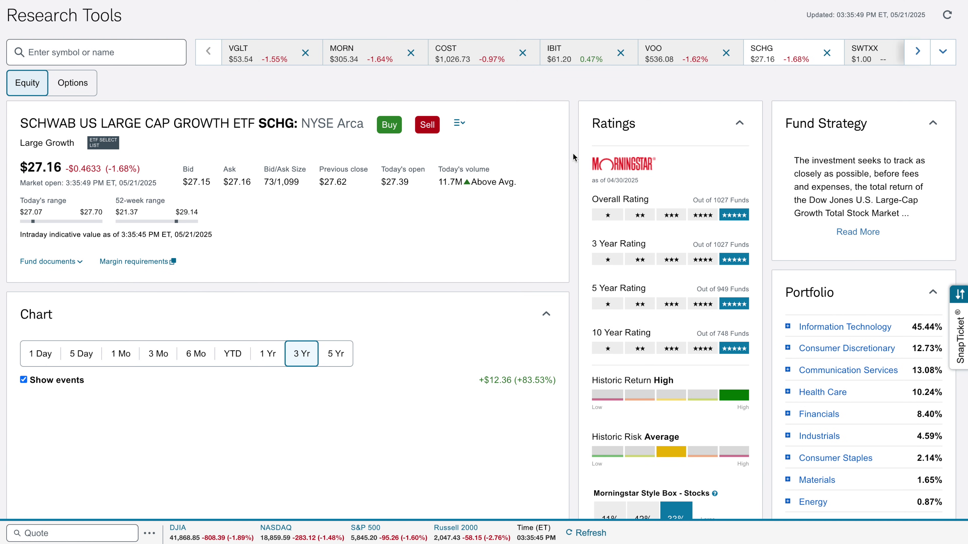
{"action": "scroll", "coordinate": [573, 157], "scroll_direction": "down", "scroll_amount": 4}
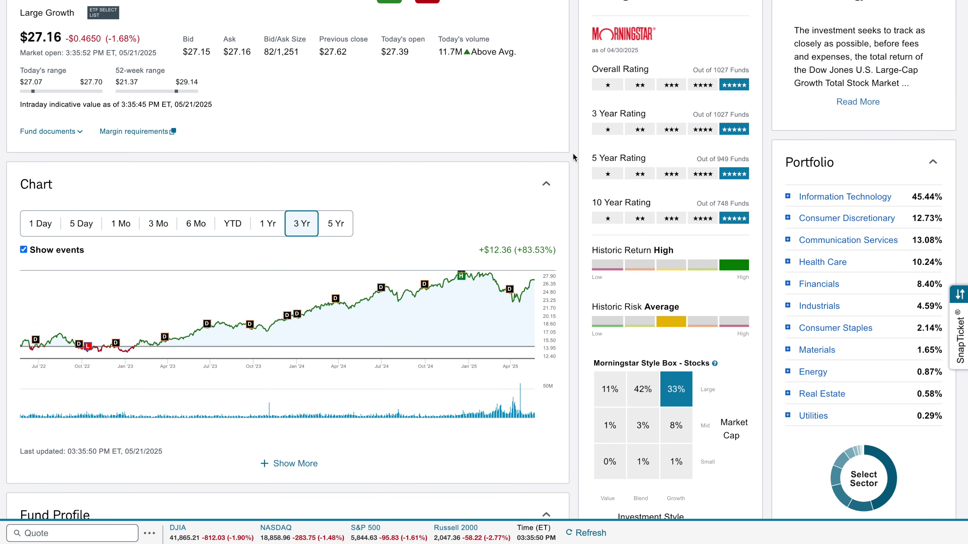
{"action": "scroll", "coordinate": [572, 156], "scroll_direction": "down", "scroll_amount": 3}
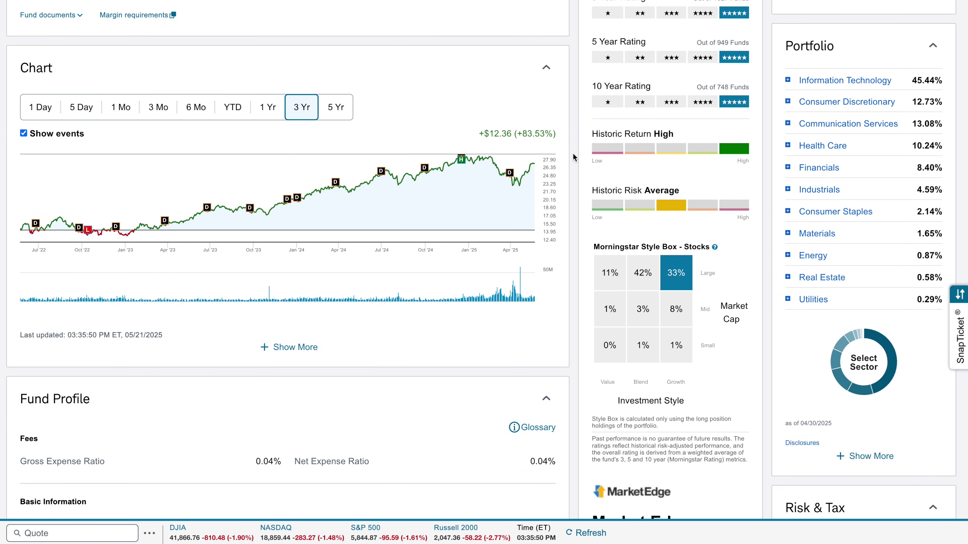
{"action": "scroll", "coordinate": [572, 154], "scroll_direction": "down", "scroll_amount": 5}
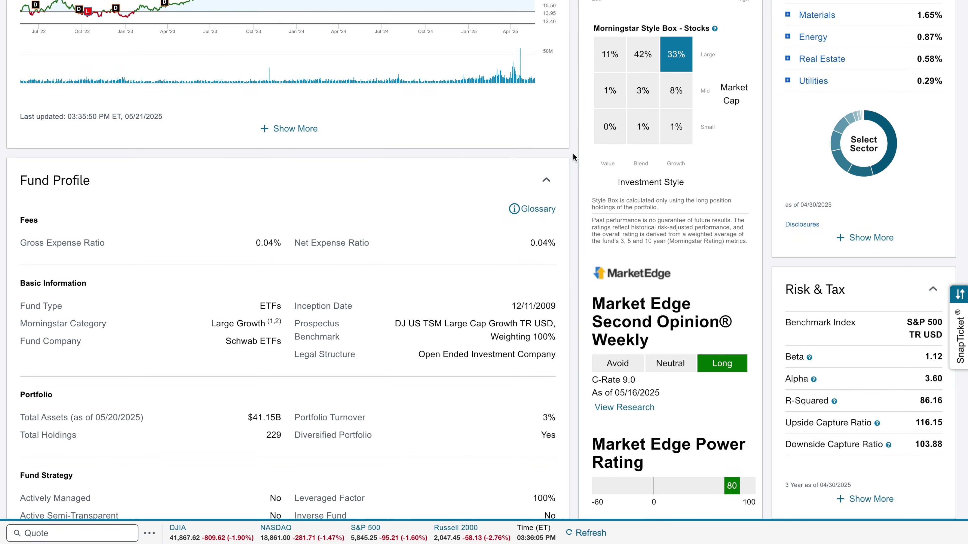
{"action": "scroll", "coordinate": [572, 153], "scroll_direction": "down", "scroll_amount": 12}
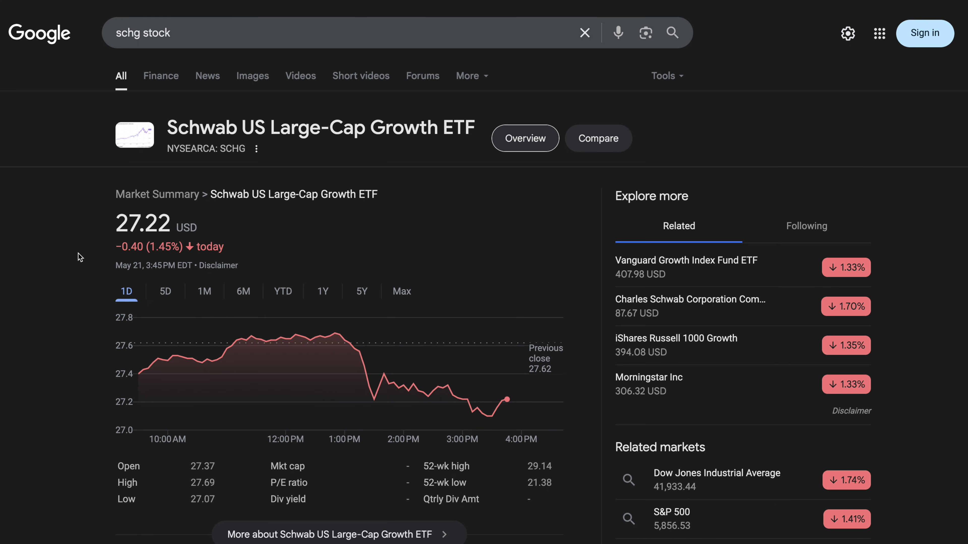
Look through the Google search results for schg stock
{"action": "scroll", "coordinate": [79, 255], "scroll_direction": "down", "scroll_amount": 4}
{"action": "scroll", "coordinate": [80, 257], "scroll_direction": "down", "scroll_amount": 5}
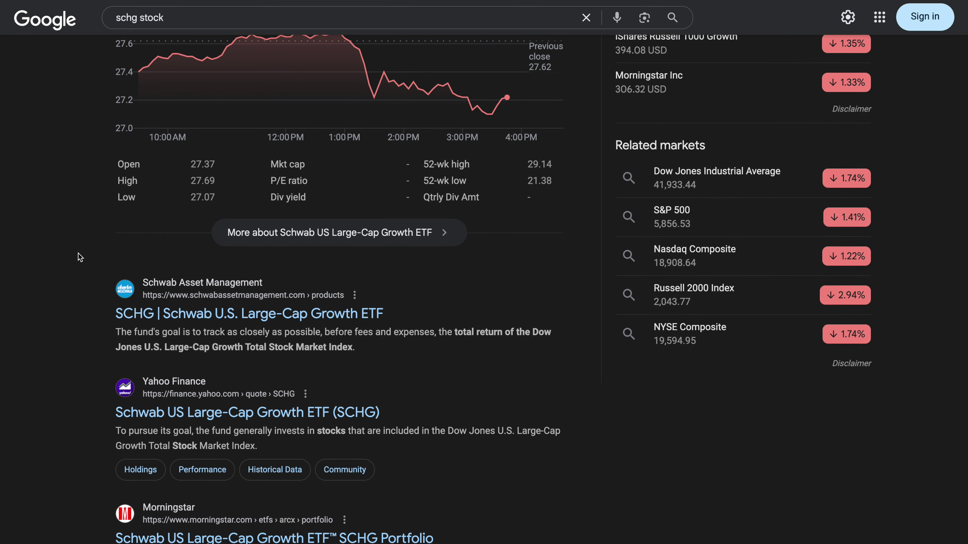
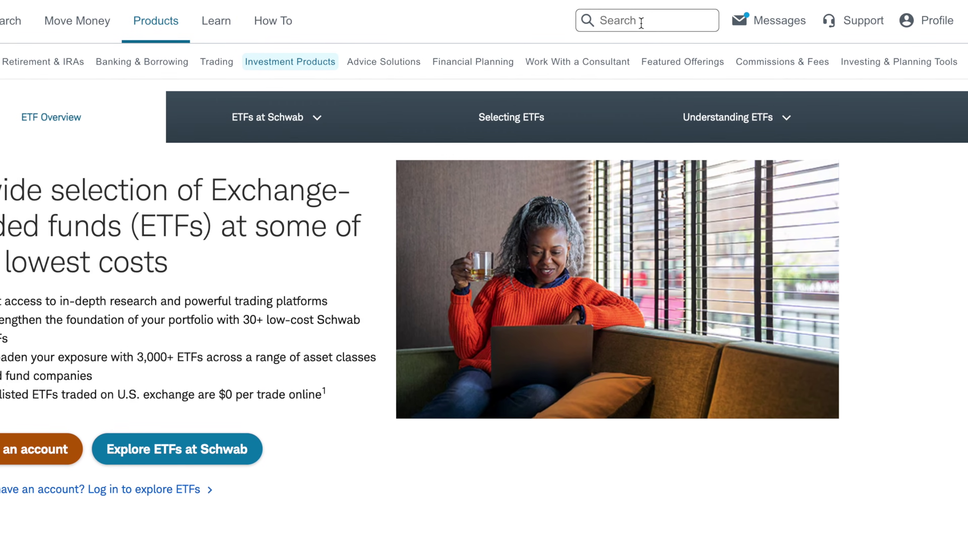
Search the Schwab site for schg and open the Schwab U.S. Large Cap Growth ETF quote page
{"action": "left_click", "coordinate": [641, 23]}
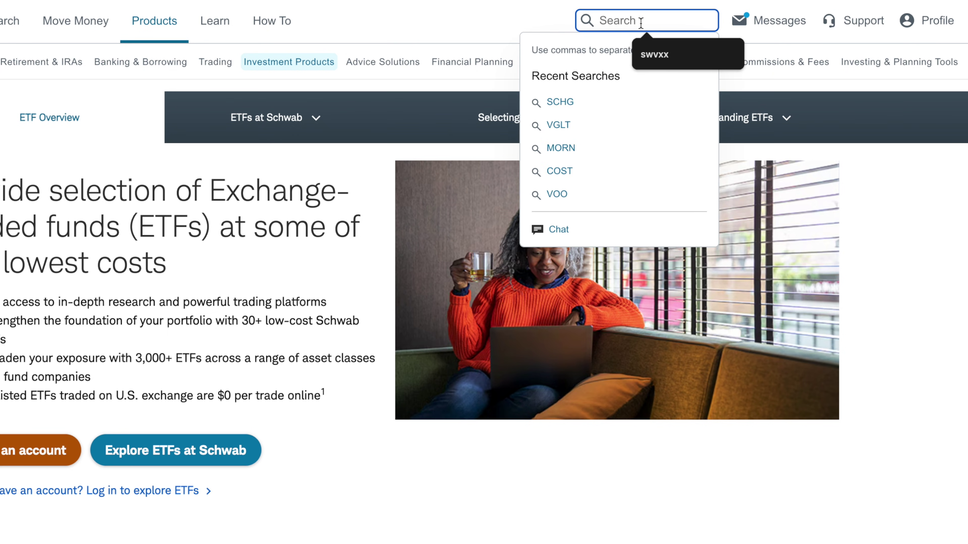
{"action": "type", "text": "schg"}
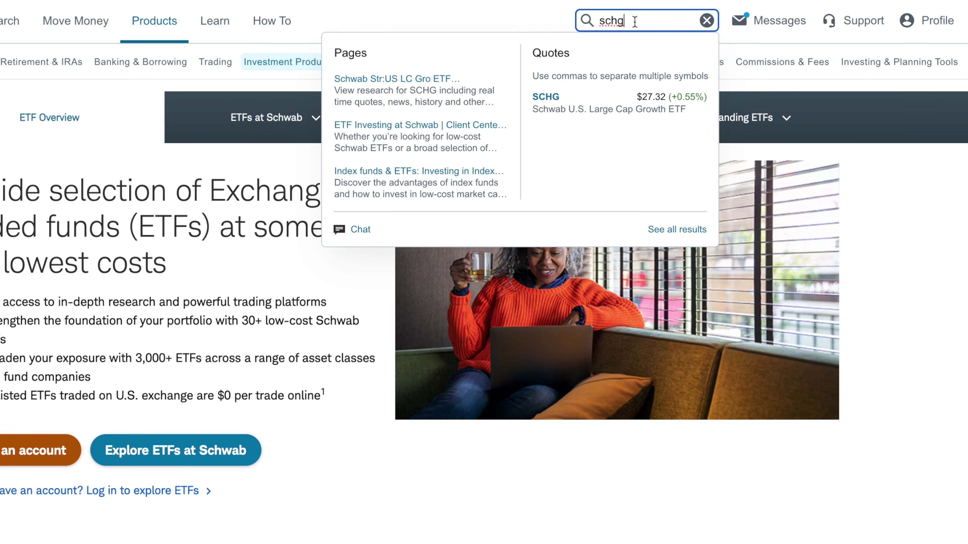
{"action": "left_click", "coordinate": [615, 102]}
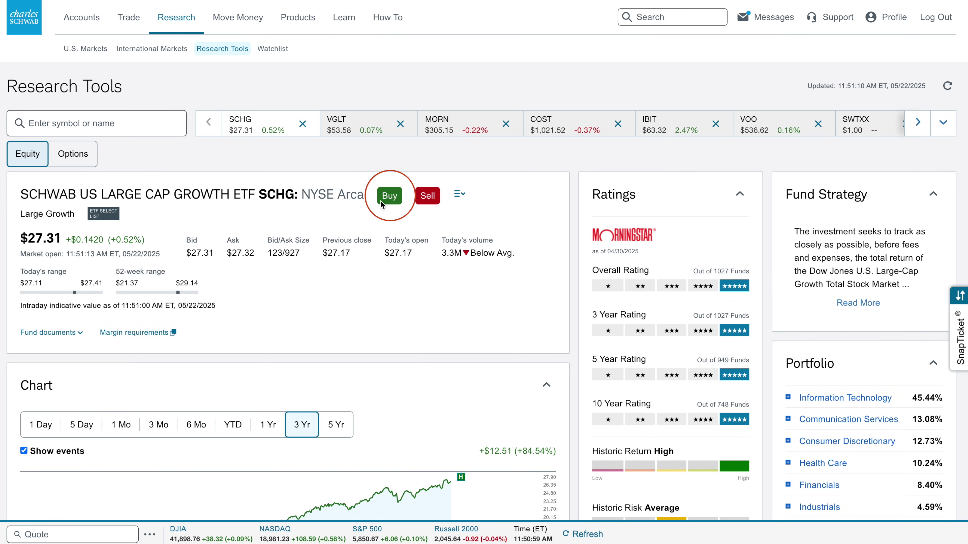
Start a buy order for SCHG in SnapTicket and set the order type to Market
{"action": "left_click", "coordinate": [389, 198]}
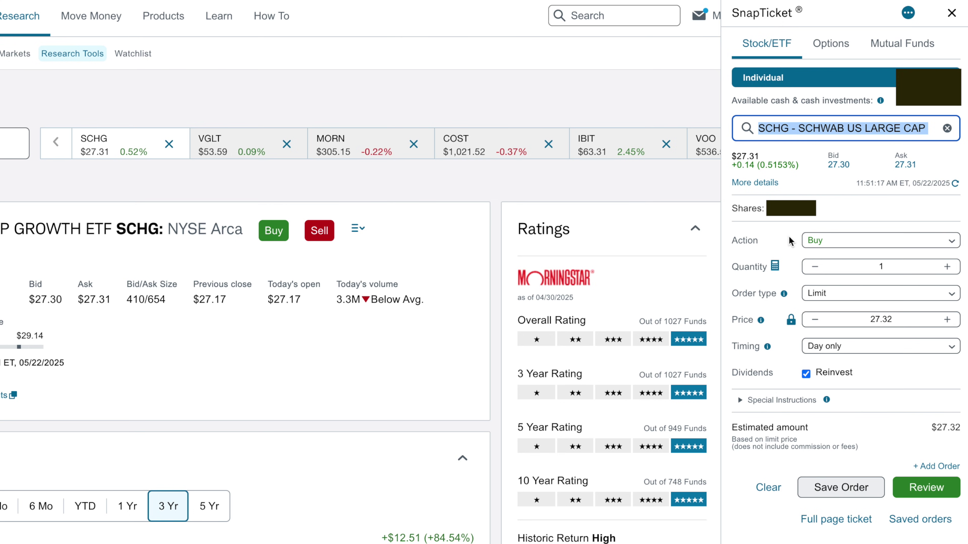
{"action": "left_click", "coordinate": [838, 296]}
{"action": "left_click", "coordinate": [833, 279]}
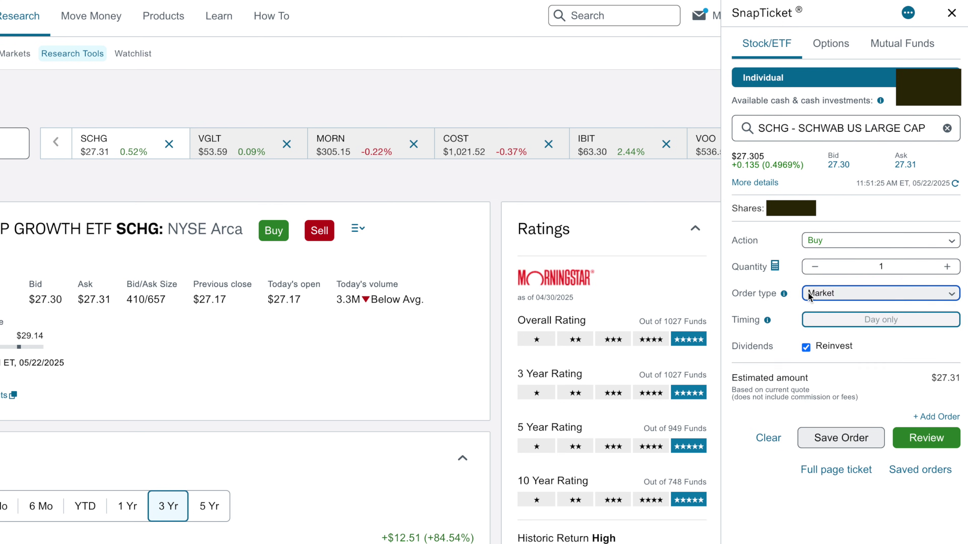
Calculate the SCHG share quantity for a $1000 investment at market price, apply it to the buy order and open the order for review
{"action": "left_click", "coordinate": [794, 298]}
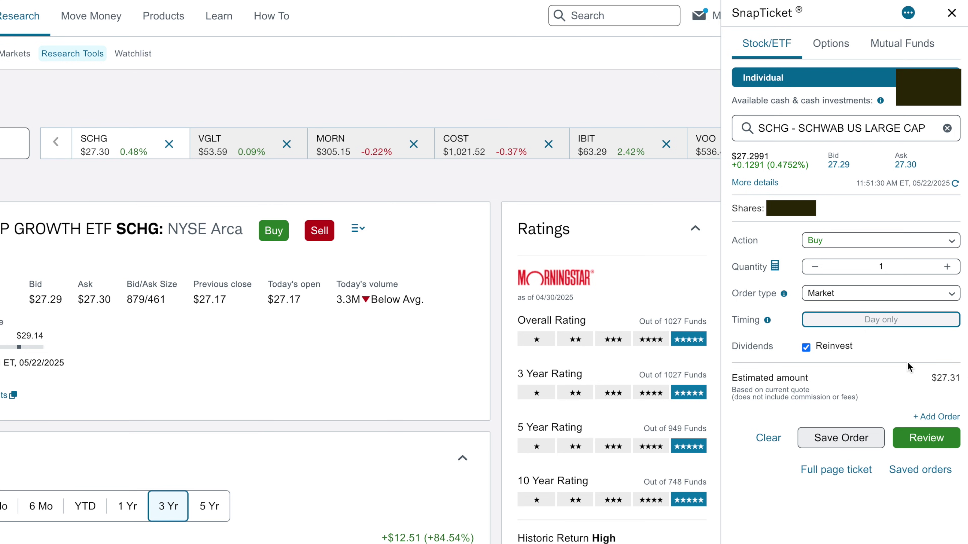
{"action": "left_click", "coordinate": [944, 267]}
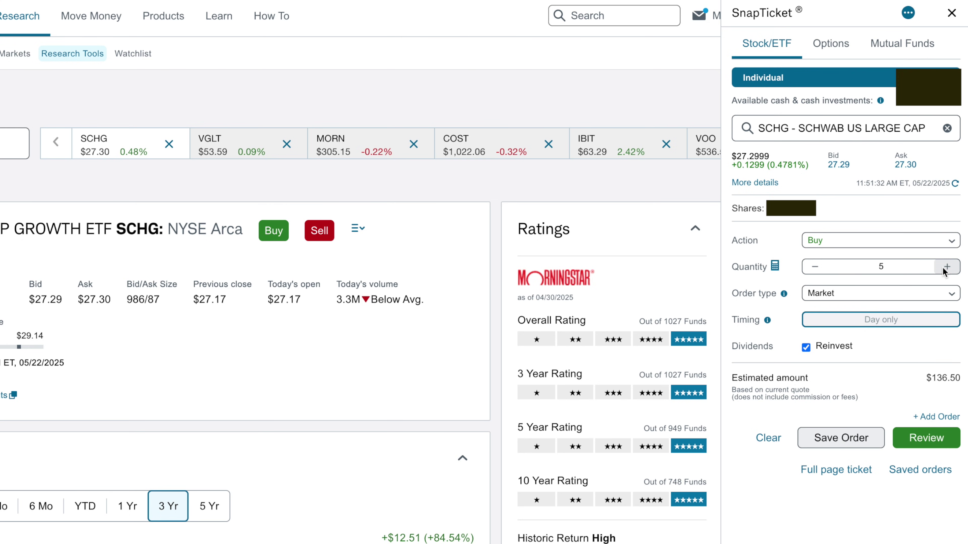
{"action": "left_click", "coordinate": [775, 267]}
{"action": "left_click", "coordinate": [837, 88]}
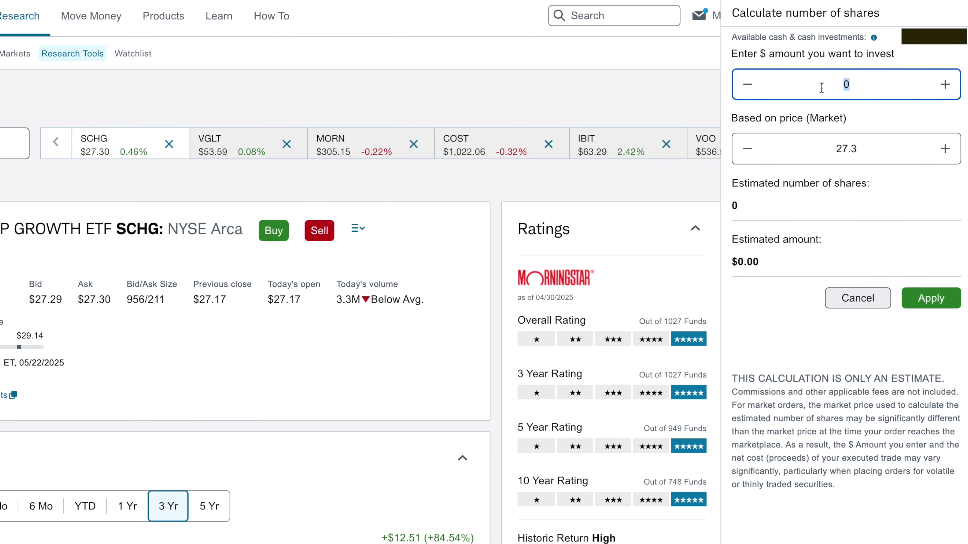
{"action": "left_click", "coordinate": [877, 239]}
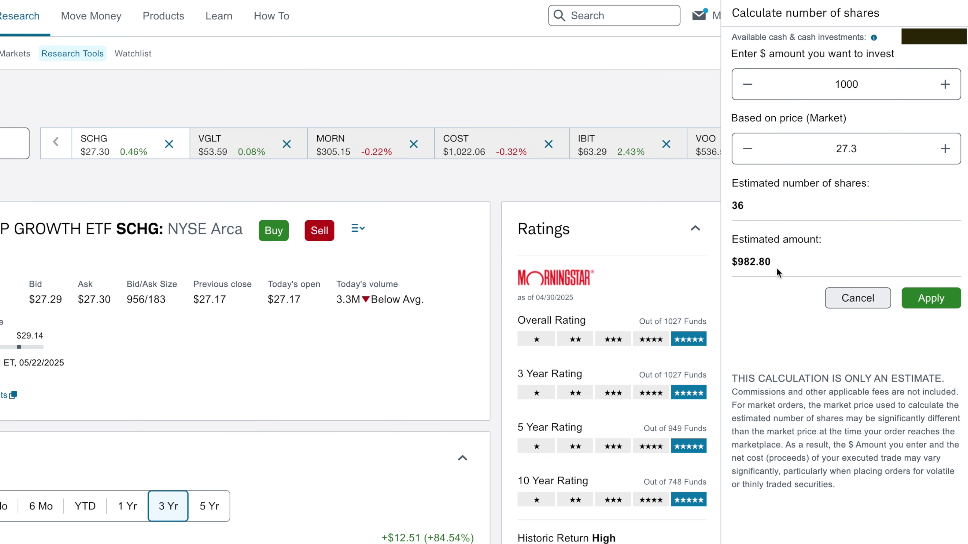
{"action": "left_click", "coordinate": [931, 298]}
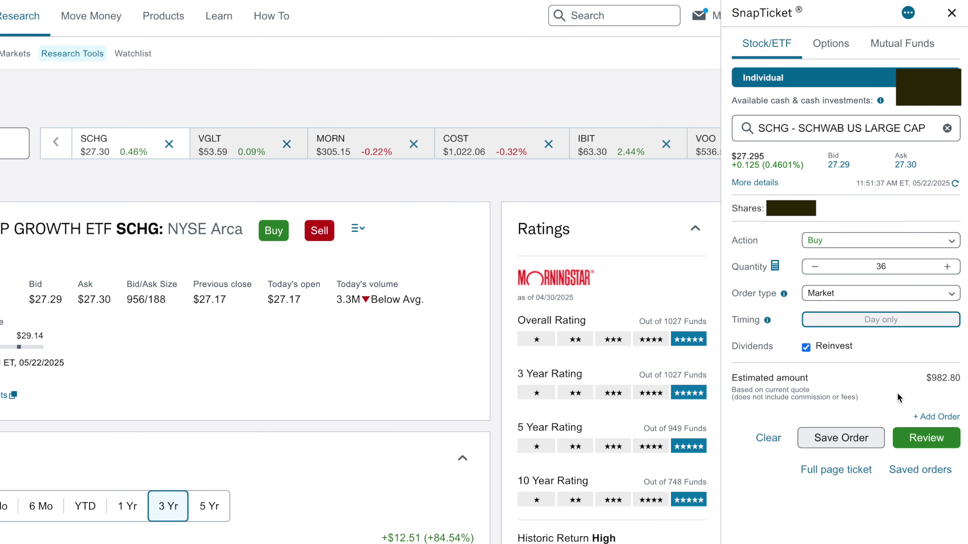
{"action": "left_click", "coordinate": [914, 438]}
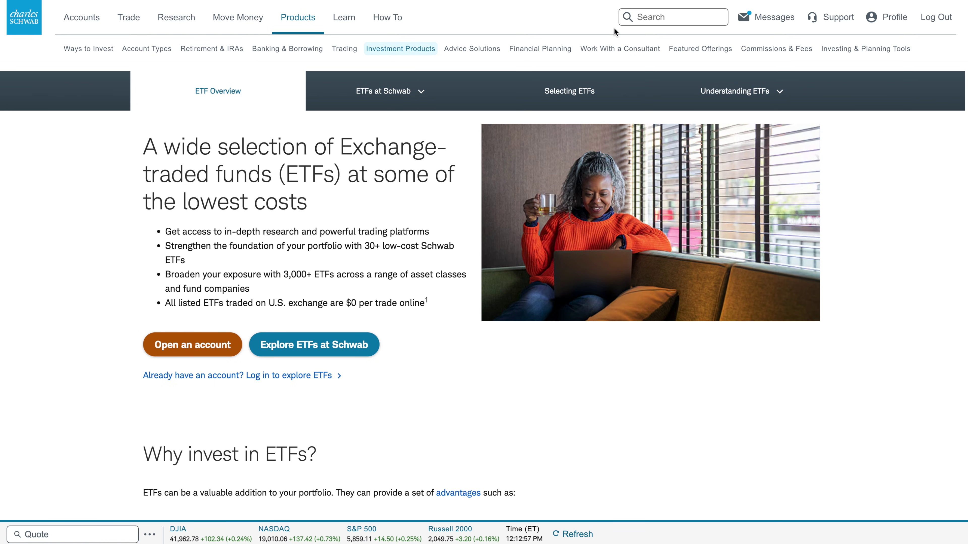
Find SCHG through the site search and the positions list, and start a sell order with order type Market
{"action": "left_click", "coordinate": [655, 18]}
{"action": "type", "text": "schg"}
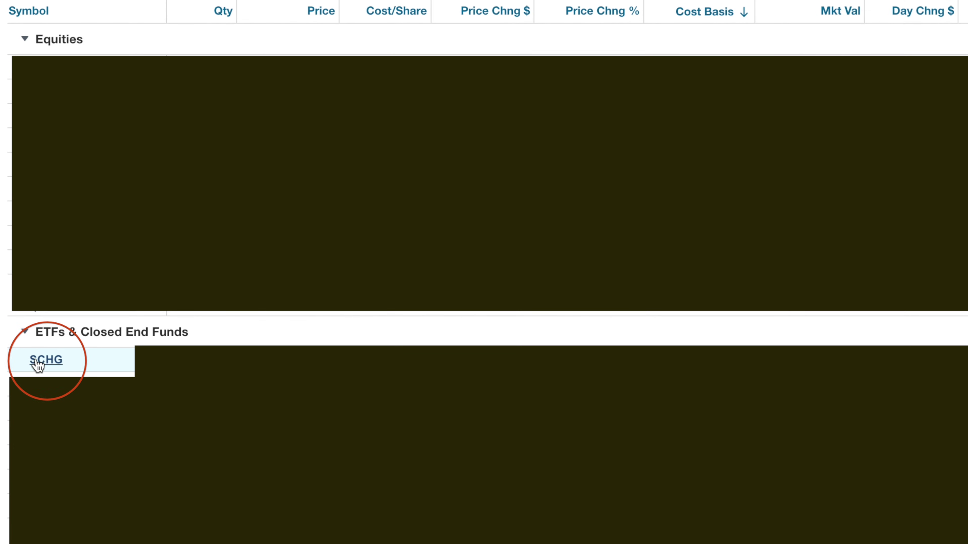
{"action": "left_click", "coordinate": [42, 361]}
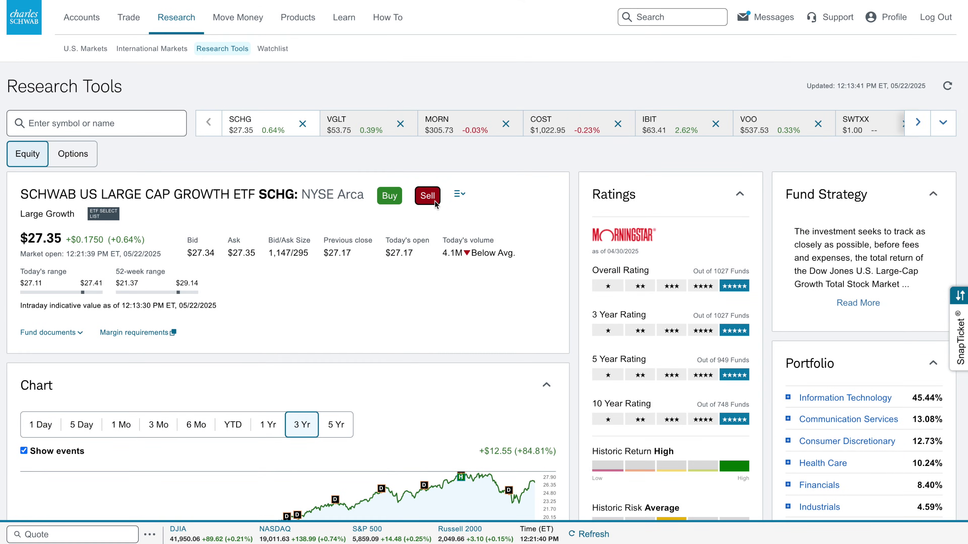
{"action": "left_click", "coordinate": [428, 195]}
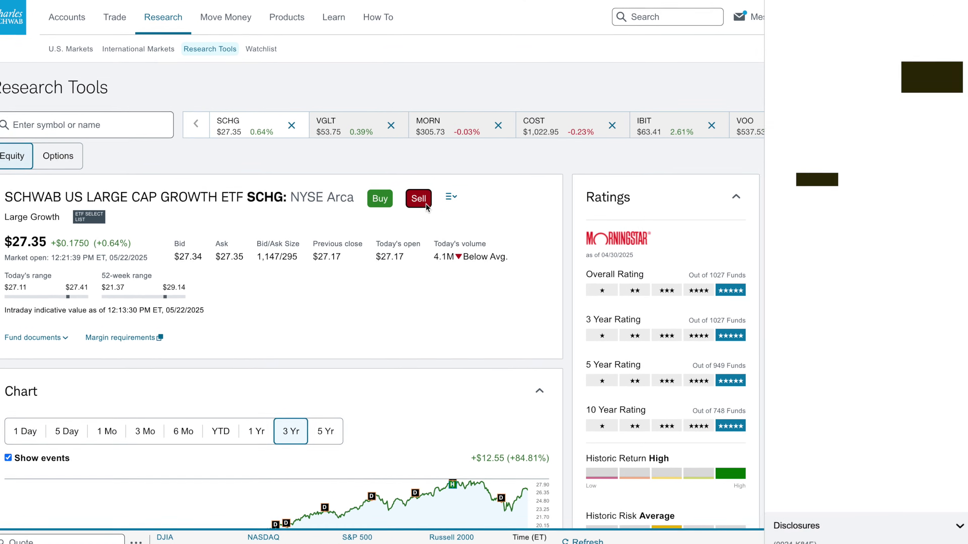
{"action": "left_click", "coordinate": [862, 246]}
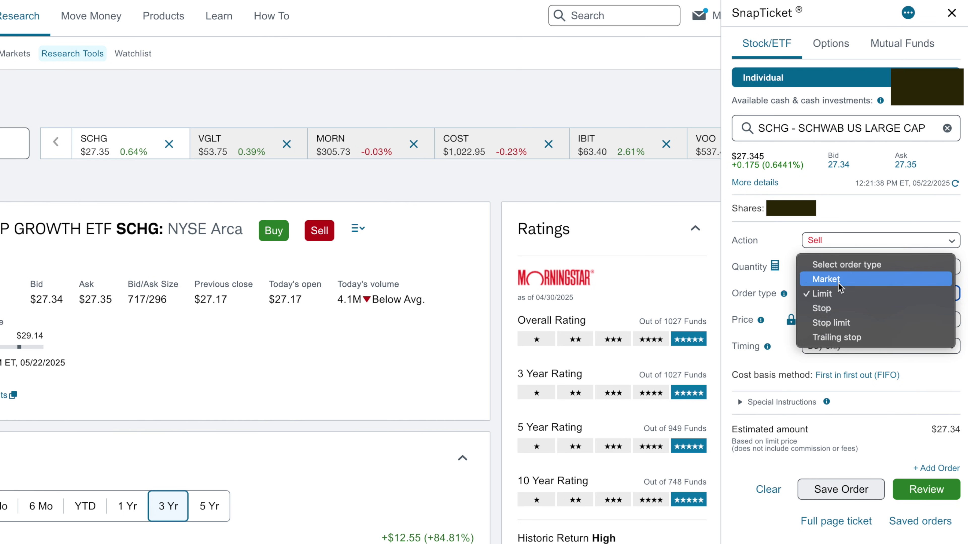
{"action": "left_click", "coordinate": [840, 285]}
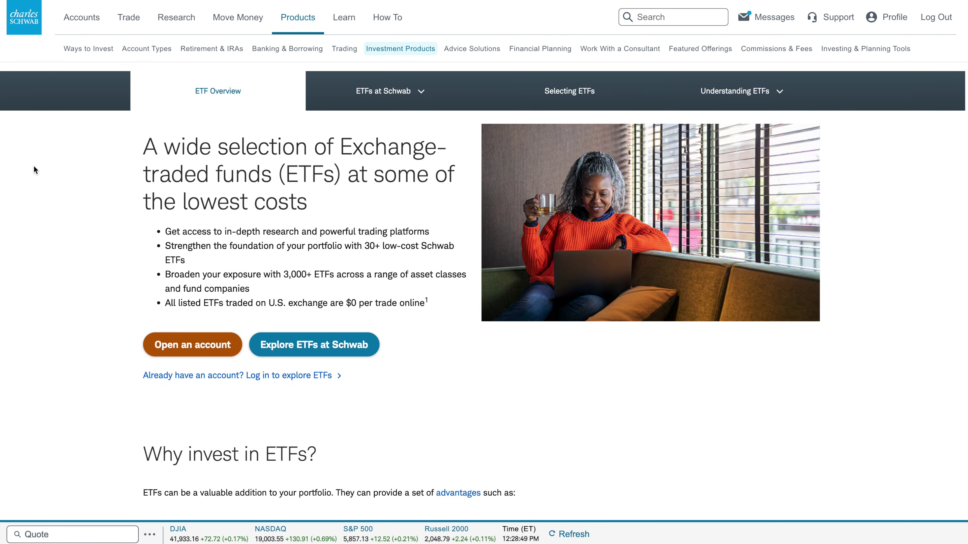
Open the account's positions page and look through the columns that can be added to Positions Details
{"action": "mouse_move", "coordinate": [81, 17]}
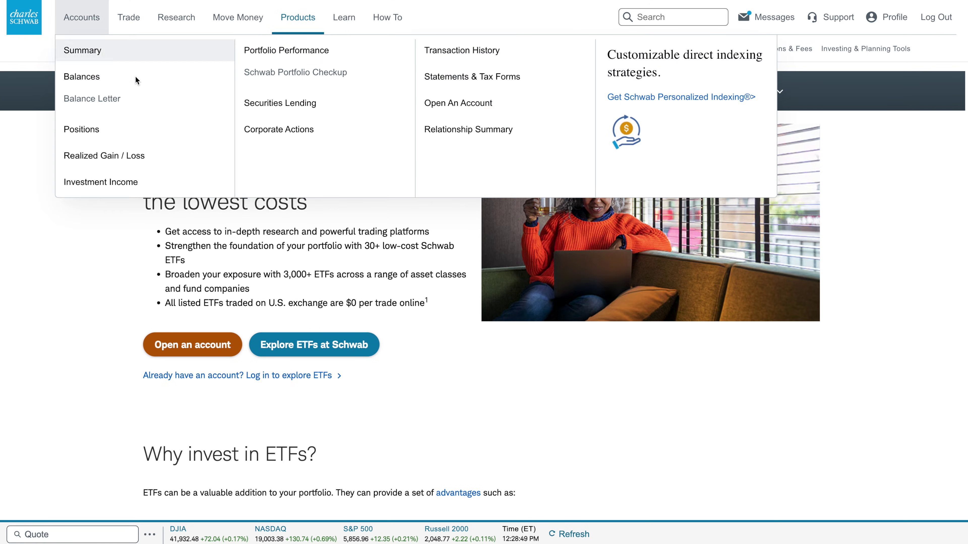
{"action": "left_click", "coordinate": [126, 133]}
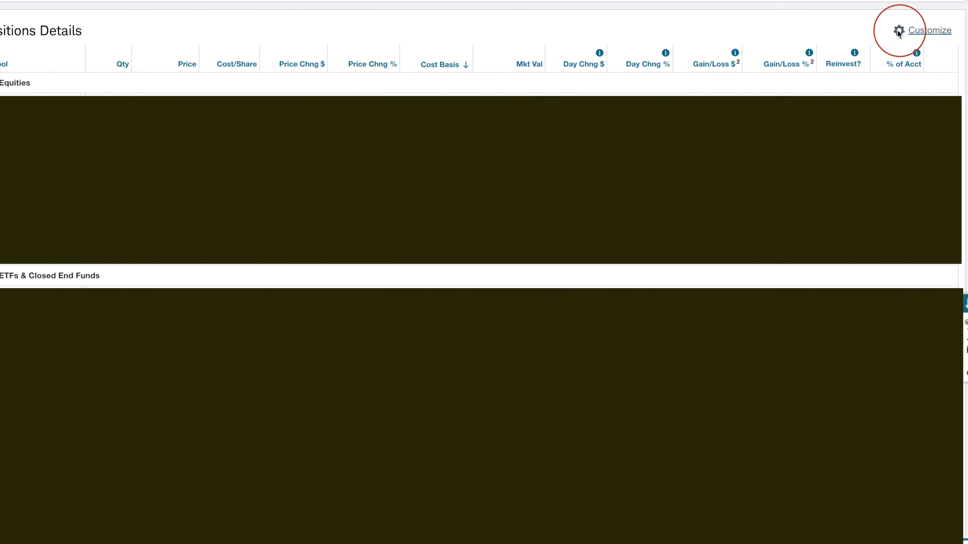
{"action": "left_click", "coordinate": [905, 32]}
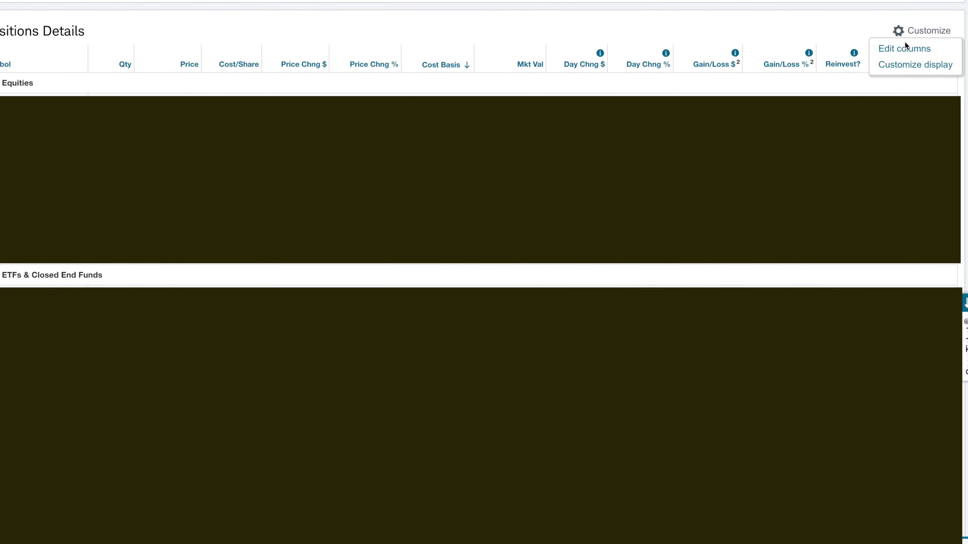
{"action": "left_click", "coordinate": [904, 43]}
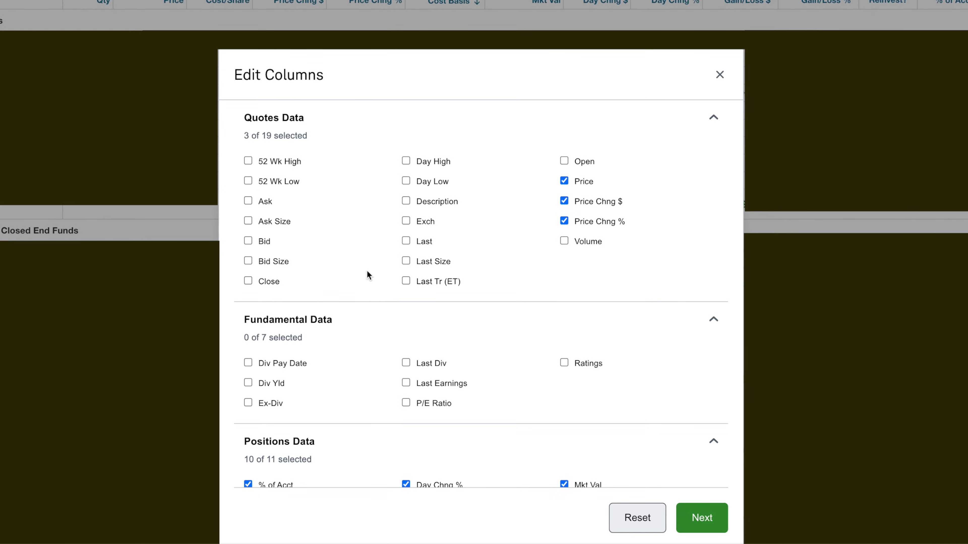
{"action": "scroll", "coordinate": [396, 314], "scroll_direction": "down", "scroll_amount": 5}
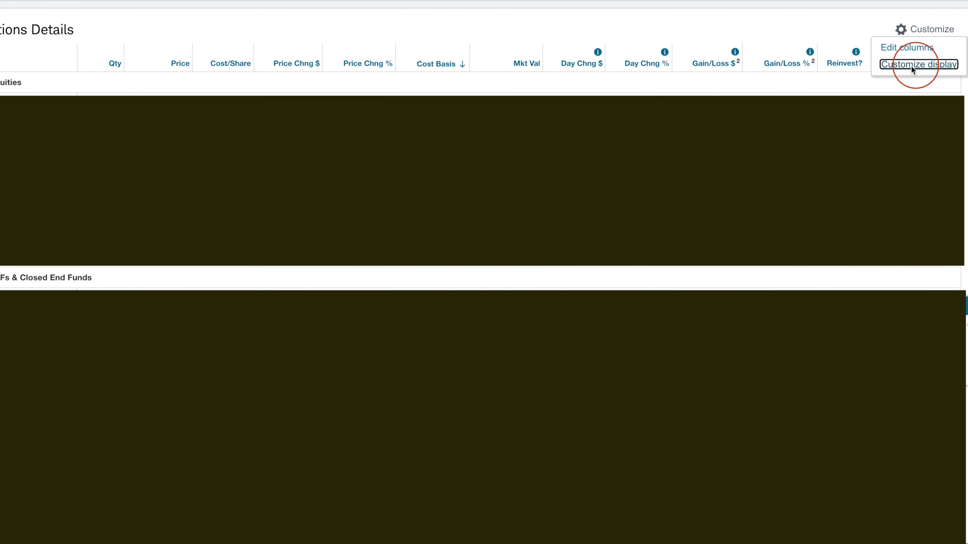
Open the positions table's display settings, choose Standard table density and toggle the stacked symbol and description display
{"action": "left_click", "coordinate": [910, 66]}
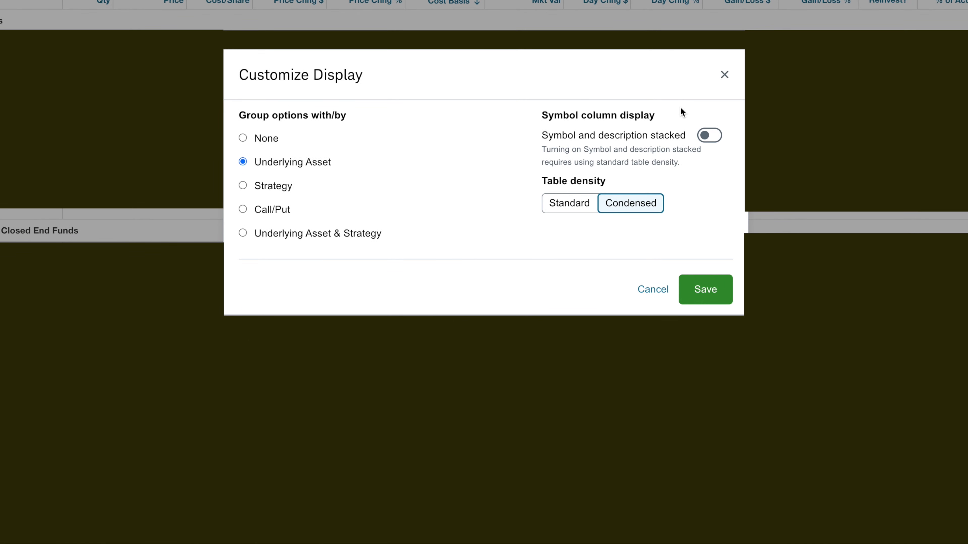
{"action": "left_click", "coordinate": [581, 207]}
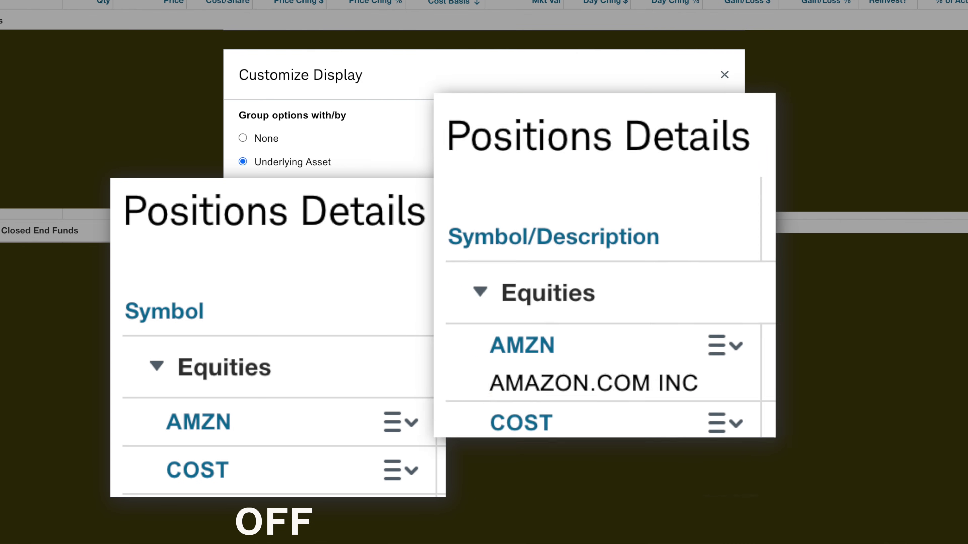
{"action": "left_click", "coordinate": [709, 135]}
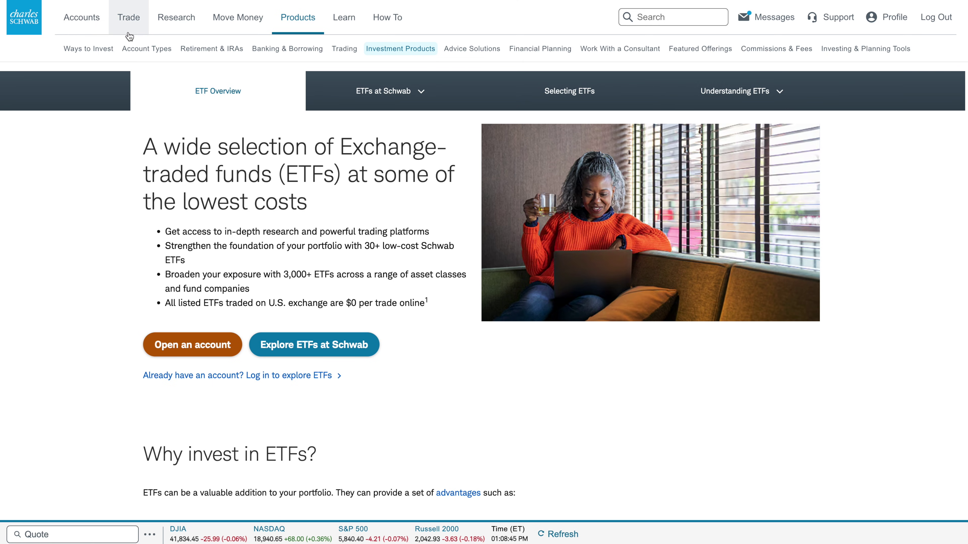
Open the All-In-One Trade Ticket and look over its symbol and strategy fields
{"action": "left_click", "coordinate": [129, 30]}
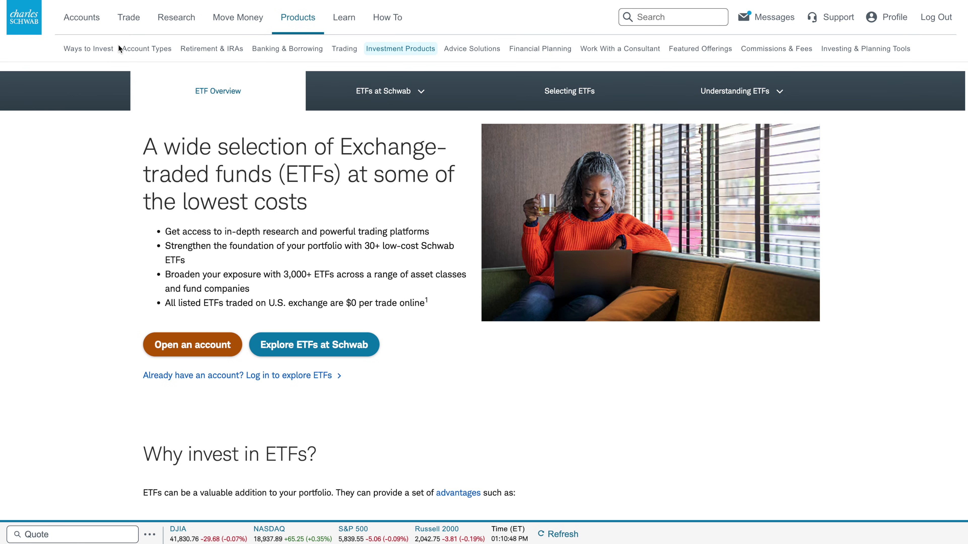
{"action": "left_click", "coordinate": [128, 23]}
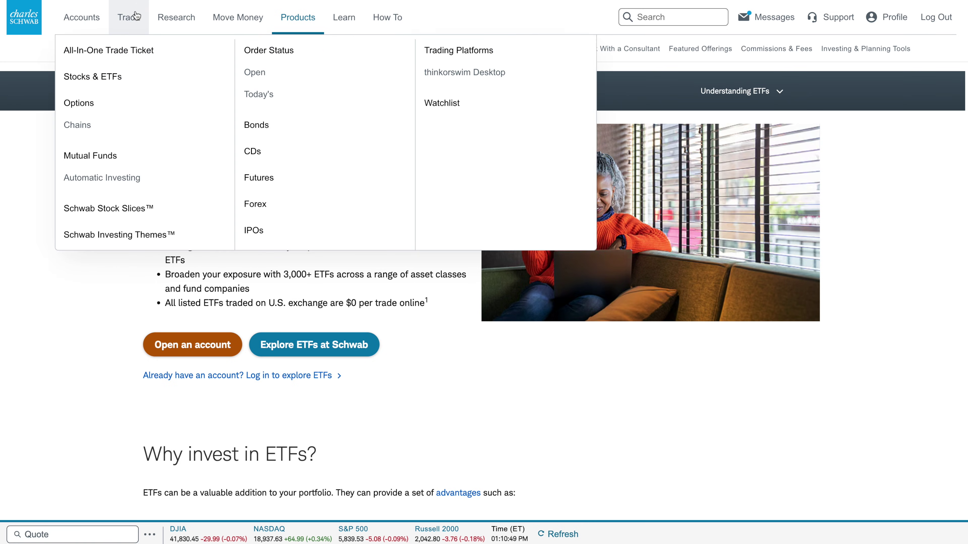
{"action": "left_click", "coordinate": [193, 56]}
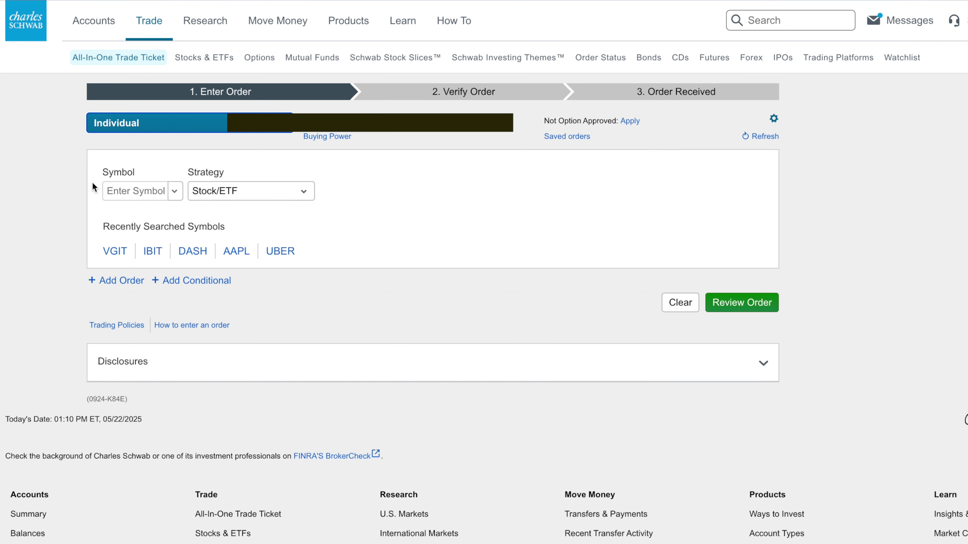
{"action": "left_click", "coordinate": [92, 182]}
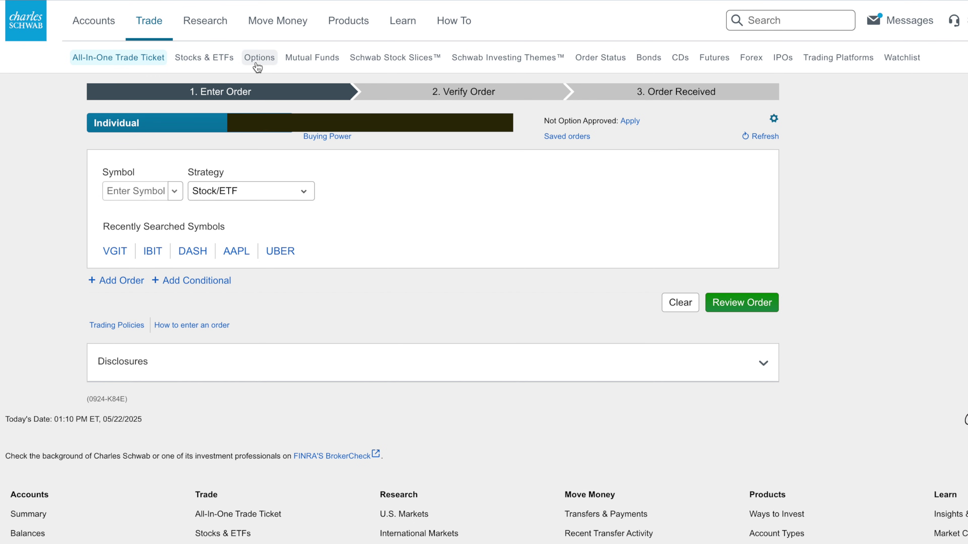
Open Schwab Stock Slices and read how fractional S&P 500 shares can be bought singly or several at a time
{"action": "left_click", "coordinate": [386, 65]}
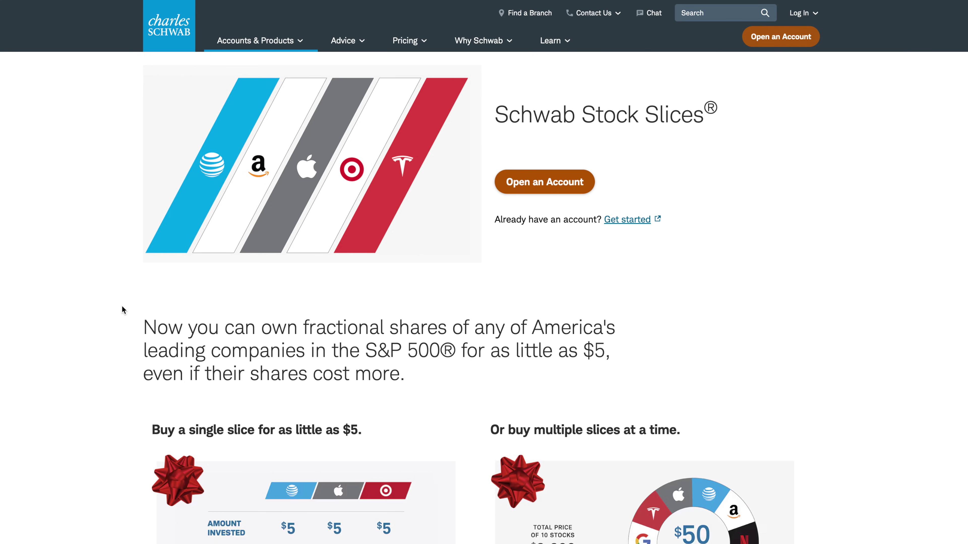
{"action": "scroll", "coordinate": [122, 306], "scroll_direction": "down", "scroll_amount": 5}
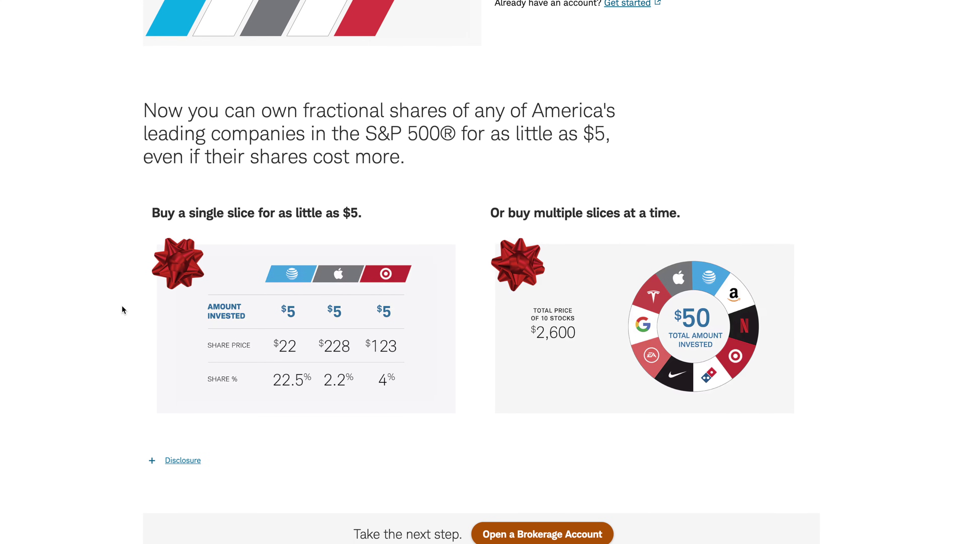
{"action": "scroll", "coordinate": [122, 306], "scroll_direction": "down", "scroll_amount": 1}
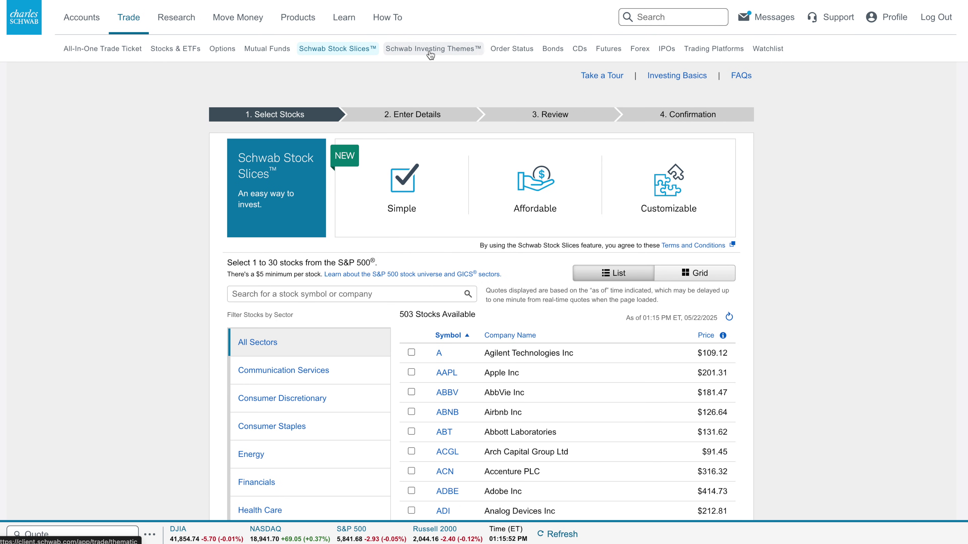
Open Schwab Investing Themes and browse the available theme cards
{"action": "left_click", "coordinate": [430, 55]}
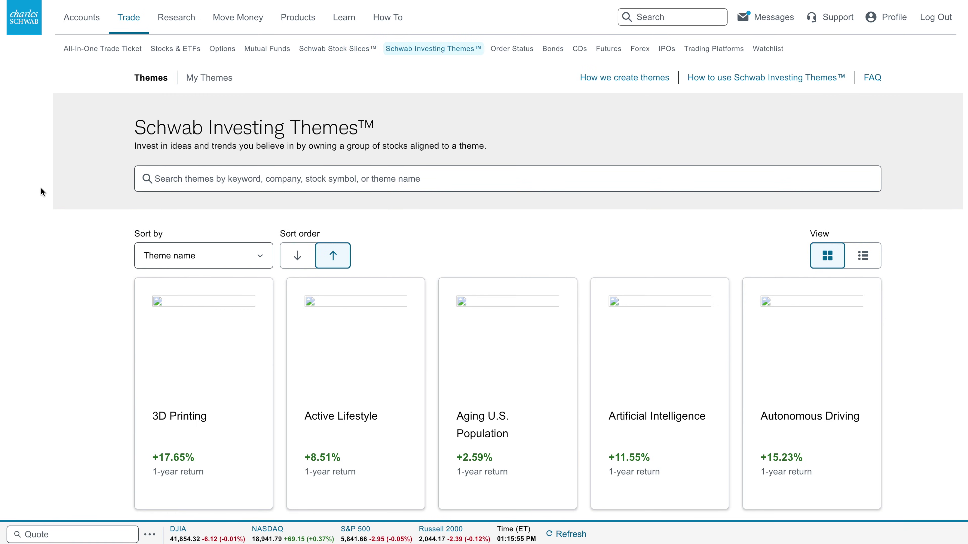
{"action": "scroll", "coordinate": [42, 189], "scroll_direction": "down", "scroll_amount": 3}
{"action": "scroll", "coordinate": [41, 187], "scroll_direction": "down", "scroll_amount": 1}
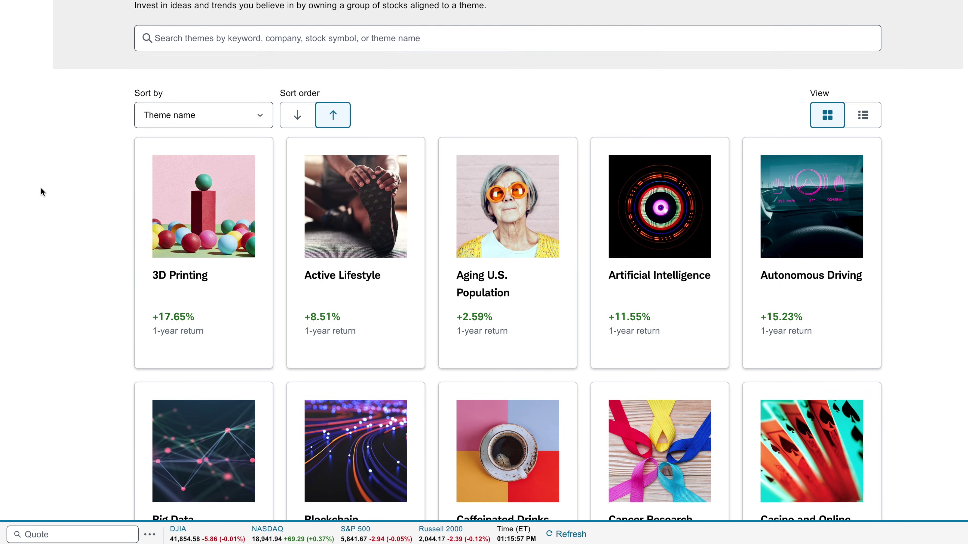
Open the Autonomous Driving theme and examine its description, one-year performance and list of stocks
{"action": "left_click", "coordinate": [753, 252]}
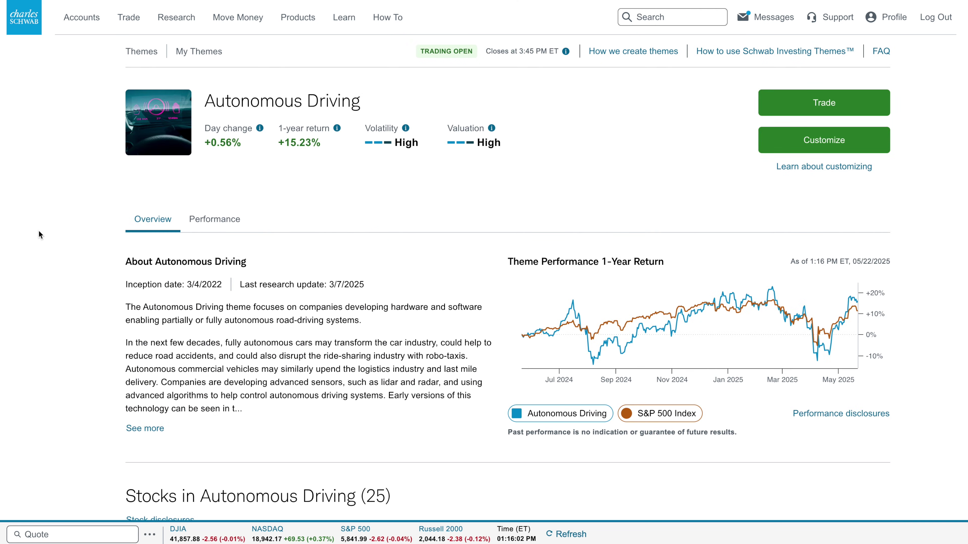
{"action": "scroll", "coordinate": [87, 211], "scroll_direction": "down", "scroll_amount": 3}
{"action": "scroll", "coordinate": [88, 216], "scroll_direction": "down", "scroll_amount": 5}
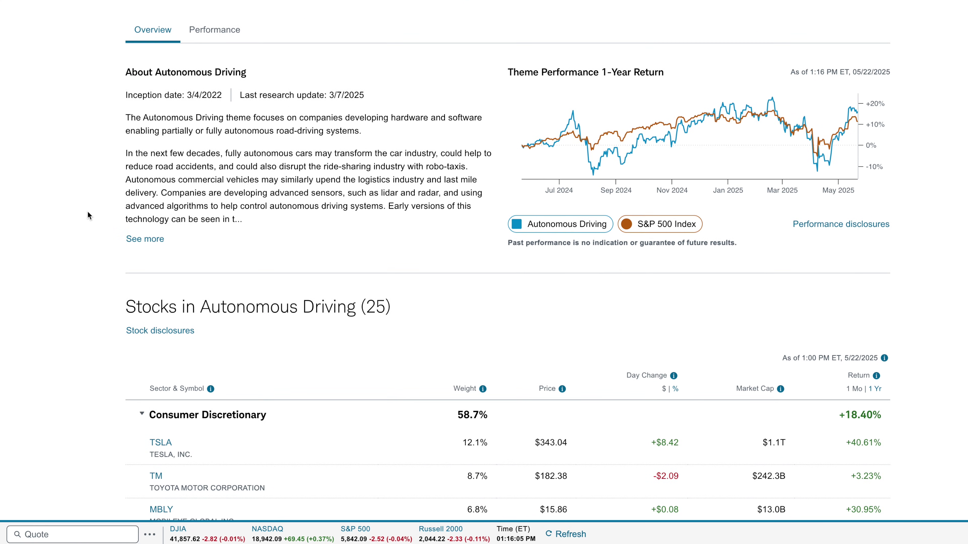
{"action": "scroll", "coordinate": [87, 214], "scroll_direction": "down", "scroll_amount": 1}
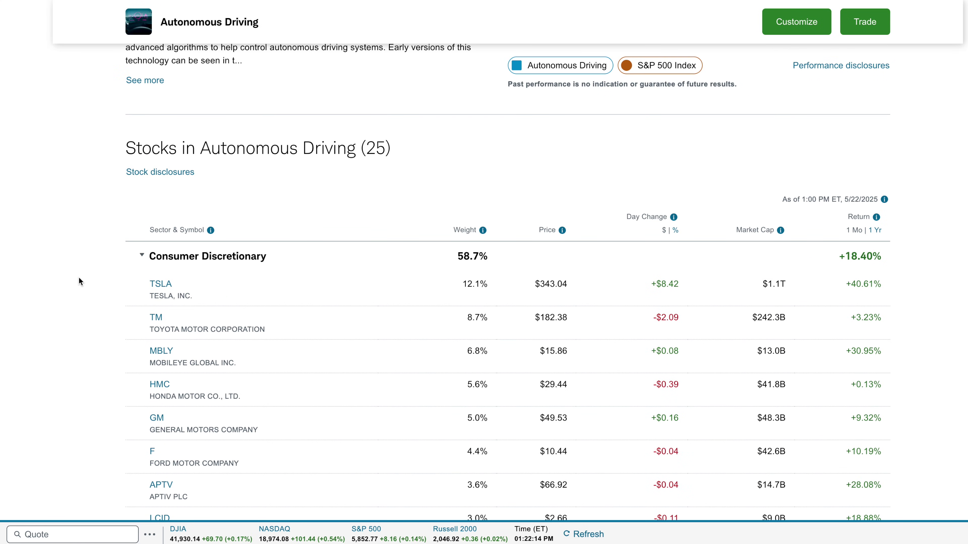
{"action": "scroll", "coordinate": [79, 277], "scroll_direction": "up", "scroll_amount": 6}
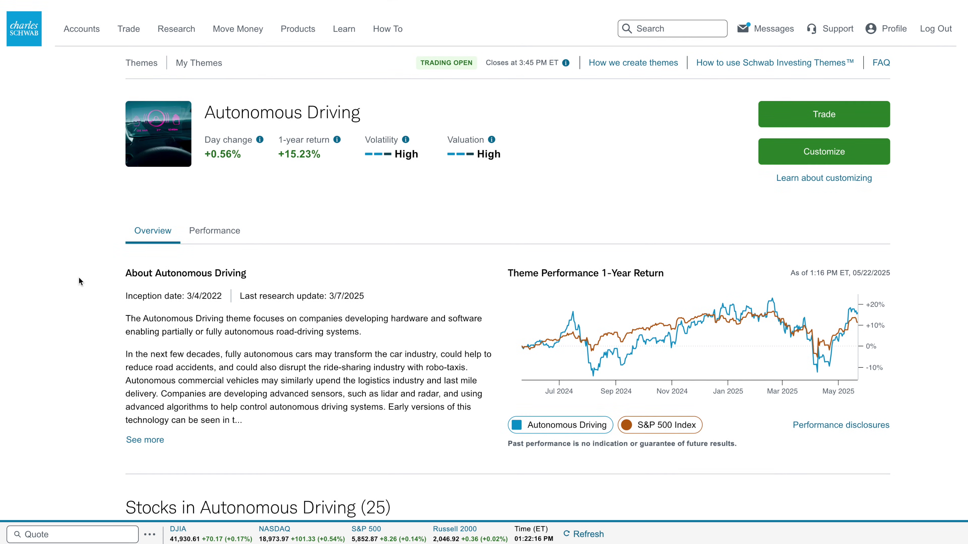
Open the thinkorswim Desktop trading platform page and look over its introduction and the options for enabling or test-driving it
{"action": "left_click", "coordinate": [119, 18]}
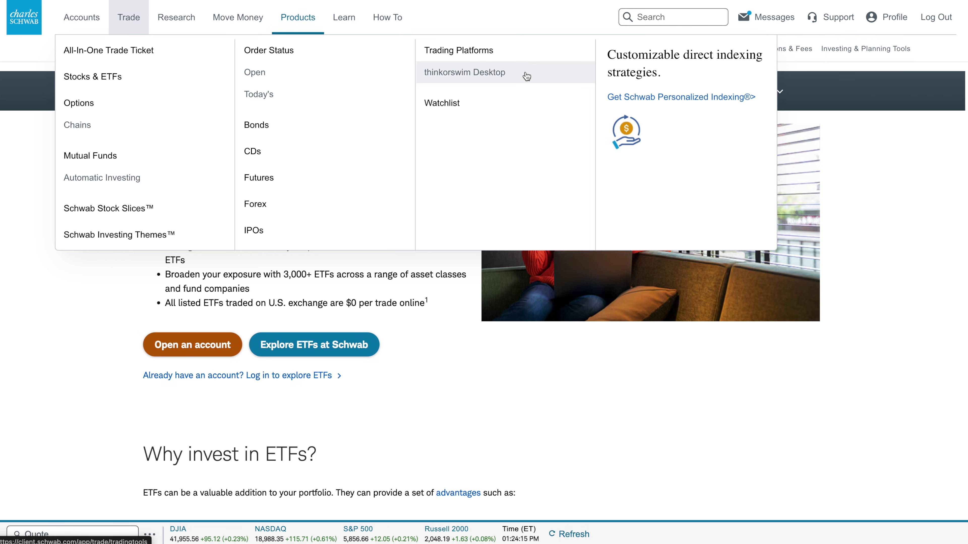
{"action": "left_click", "coordinate": [526, 76]}
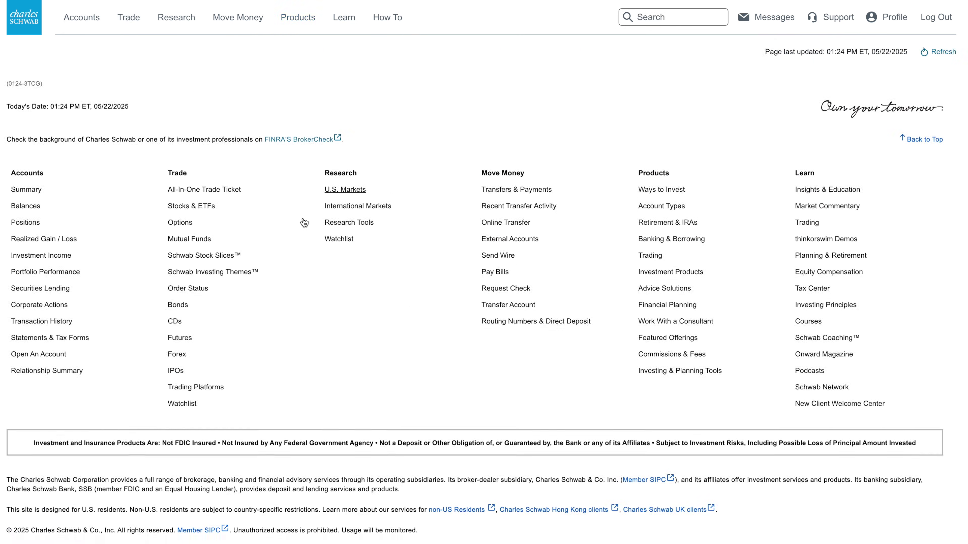
{"action": "scroll", "coordinate": [106, 220], "scroll_direction": "down", "scroll_amount": 5}
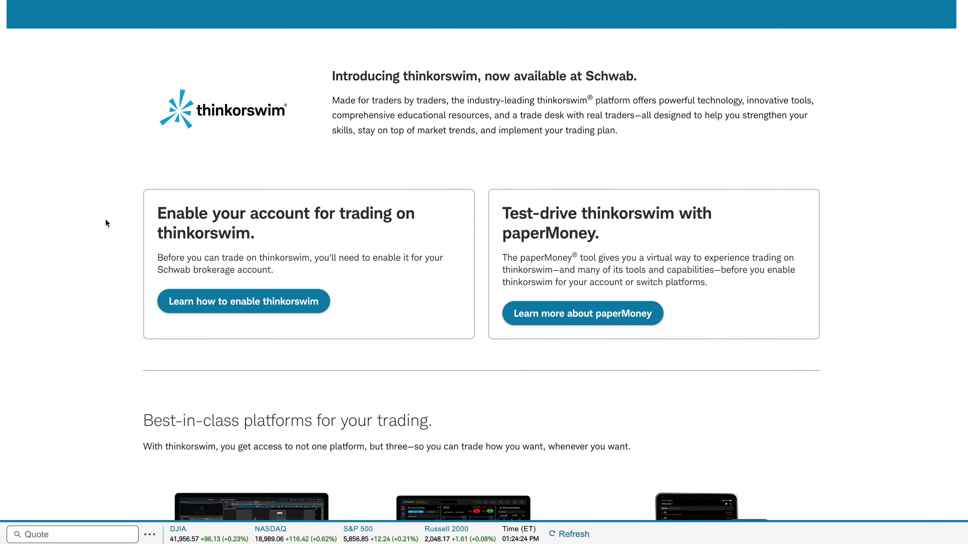
Look over the desktop, web and mobile versions of thinkorswim on the Schwab trading platforms page
{"action": "scroll", "coordinate": [105, 219], "scroll_direction": "down", "scroll_amount": 4}
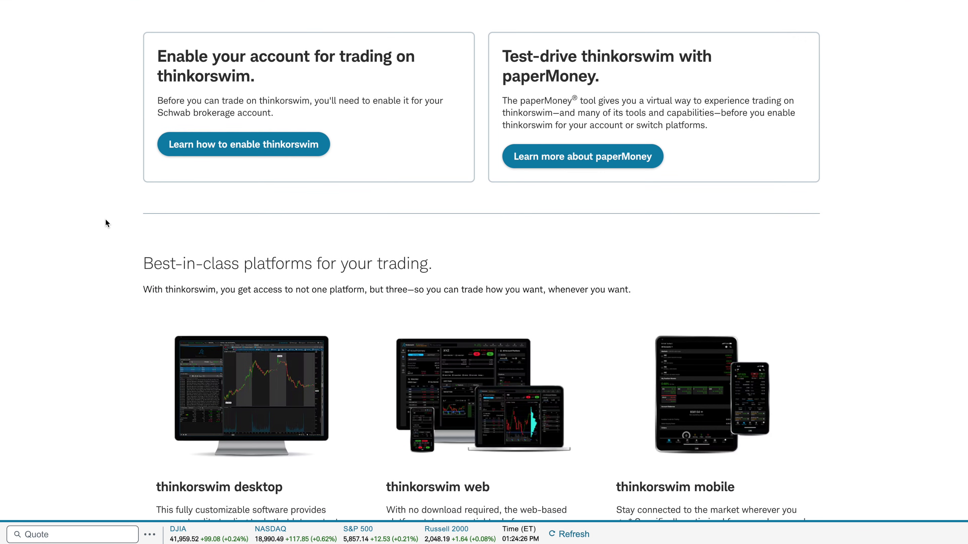
{"action": "scroll", "coordinate": [110, 231], "scroll_direction": "down", "scroll_amount": 1}
{"action": "scroll", "coordinate": [105, 218], "scroll_direction": "up", "scroll_amount": 5}
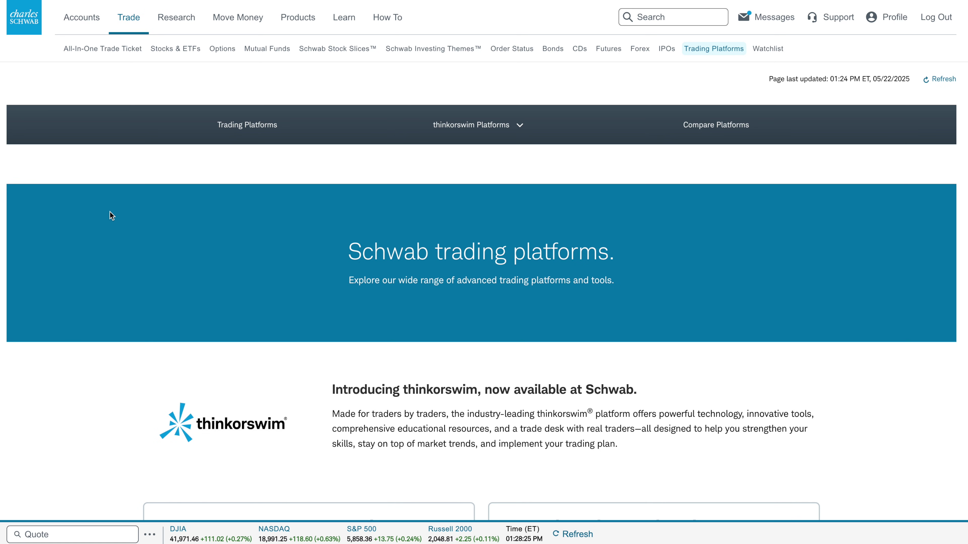
In mutual fund Automatic Investing, enroll SWPPX to buy $50 every other week with enrollment date March 31, 2023, and continue
{"action": "left_click", "coordinate": [128, 18]}
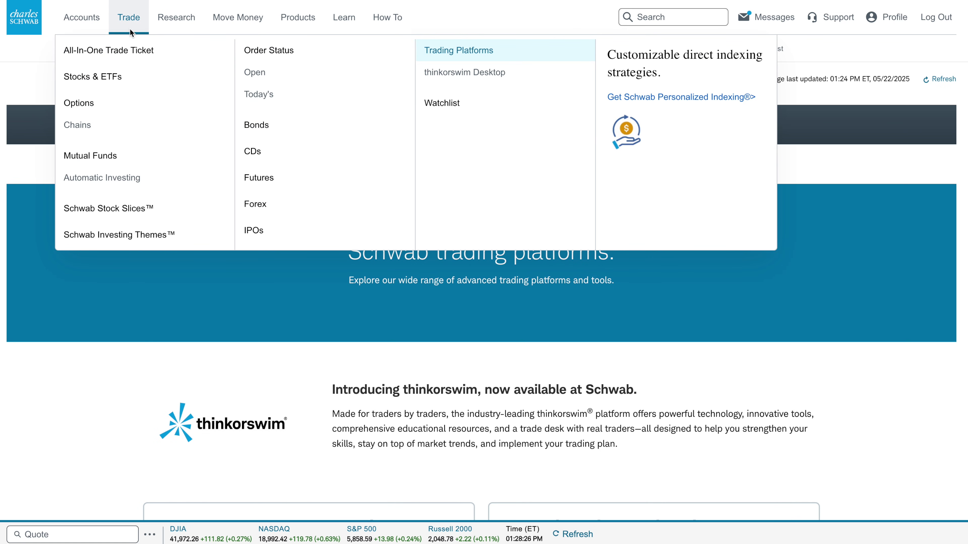
{"action": "left_click", "coordinate": [180, 179]}
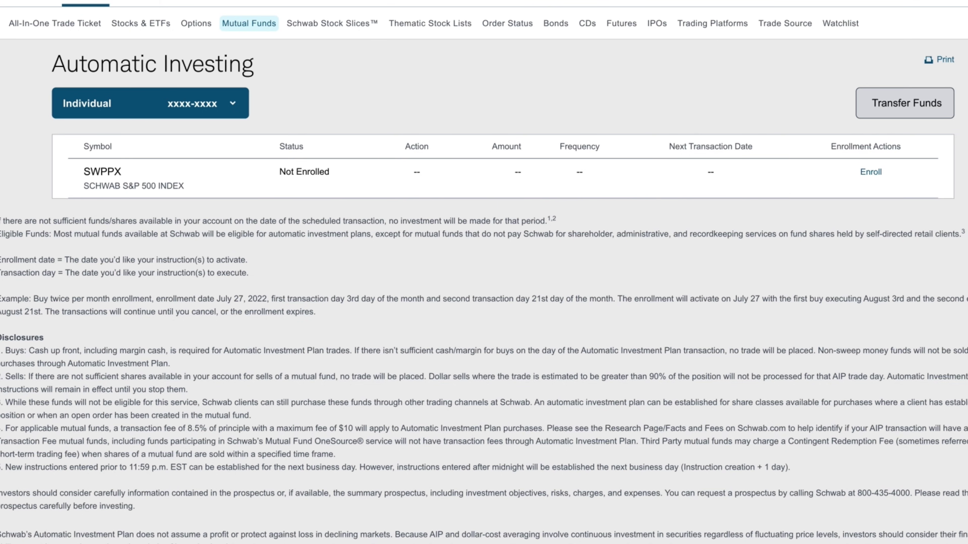
{"action": "left_click", "coordinate": [872, 173]}
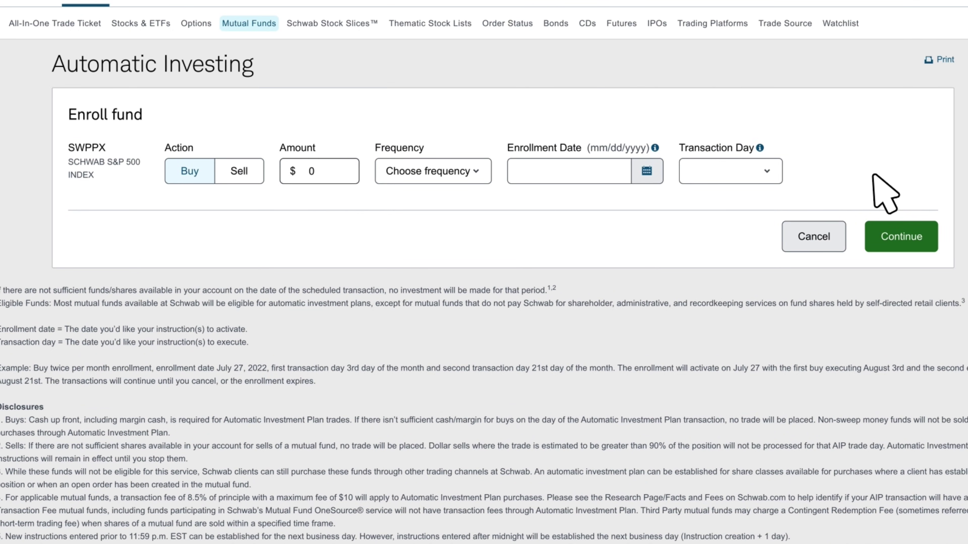
{"action": "left_click", "coordinate": [647, 171]}
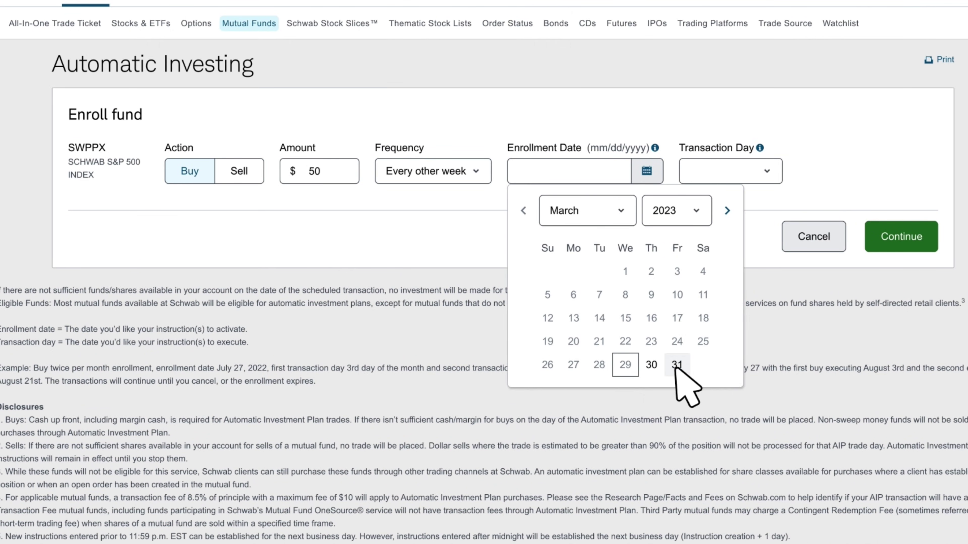
{"action": "left_click", "coordinate": [676, 365]}
{"action": "left_click", "coordinate": [901, 237]}
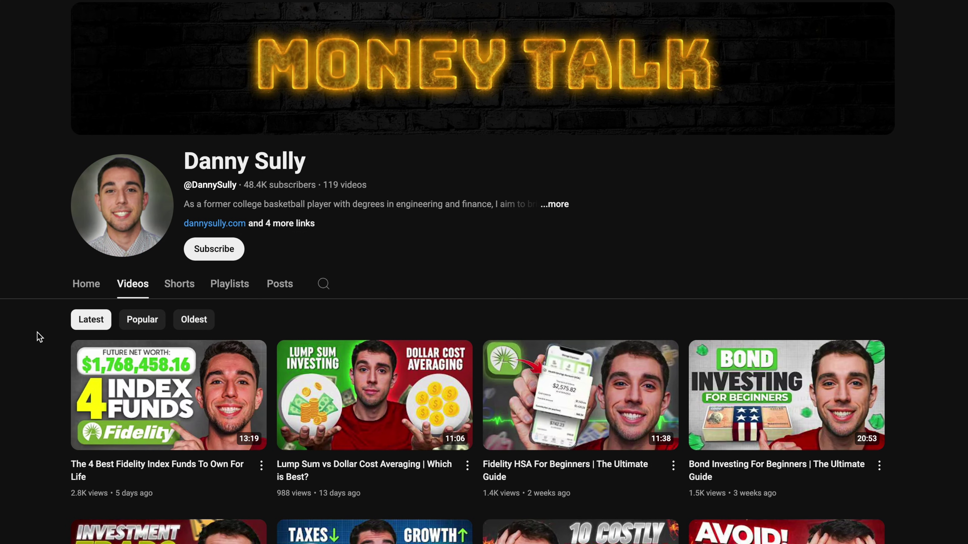
Switch to YouTube and browse the channel's video list and a video description's offers, resource links and relevant videos
{"action": "scroll", "coordinate": [40, 337], "scroll_direction": "down", "scroll_amount": 15}
{"action": "scroll", "coordinate": [38, 335], "scroll_direction": "down", "scroll_amount": 8}
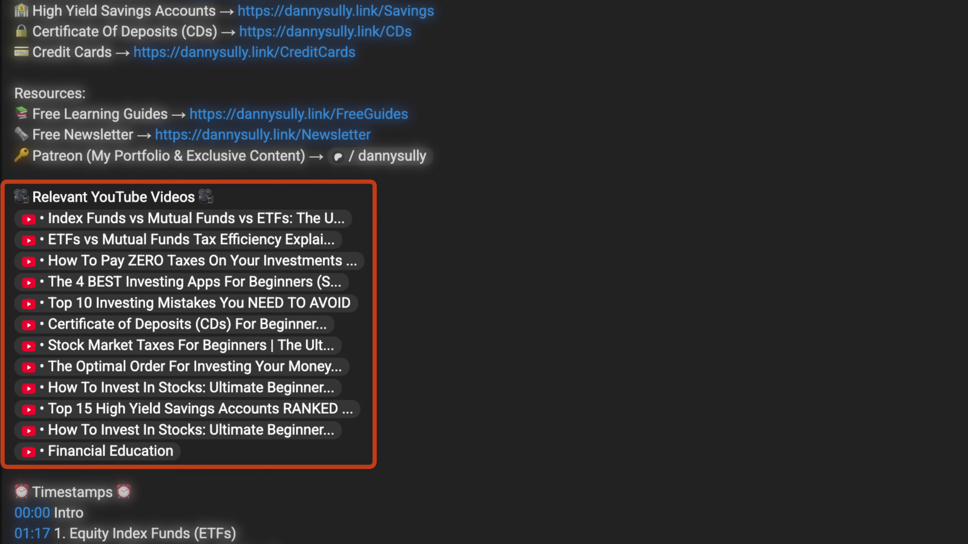
{"action": "scroll", "coordinate": [484, 273], "scroll_direction": "up", "scroll_amount": 5}
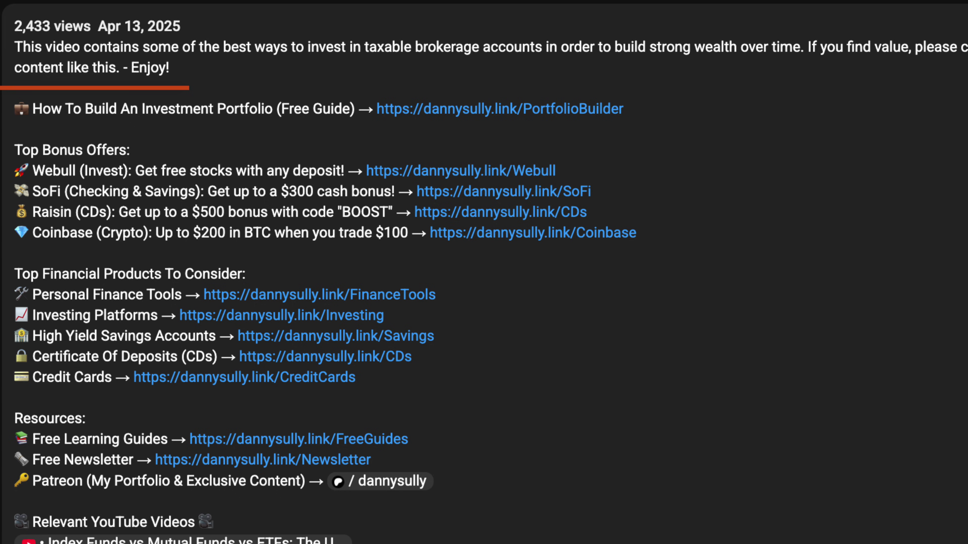